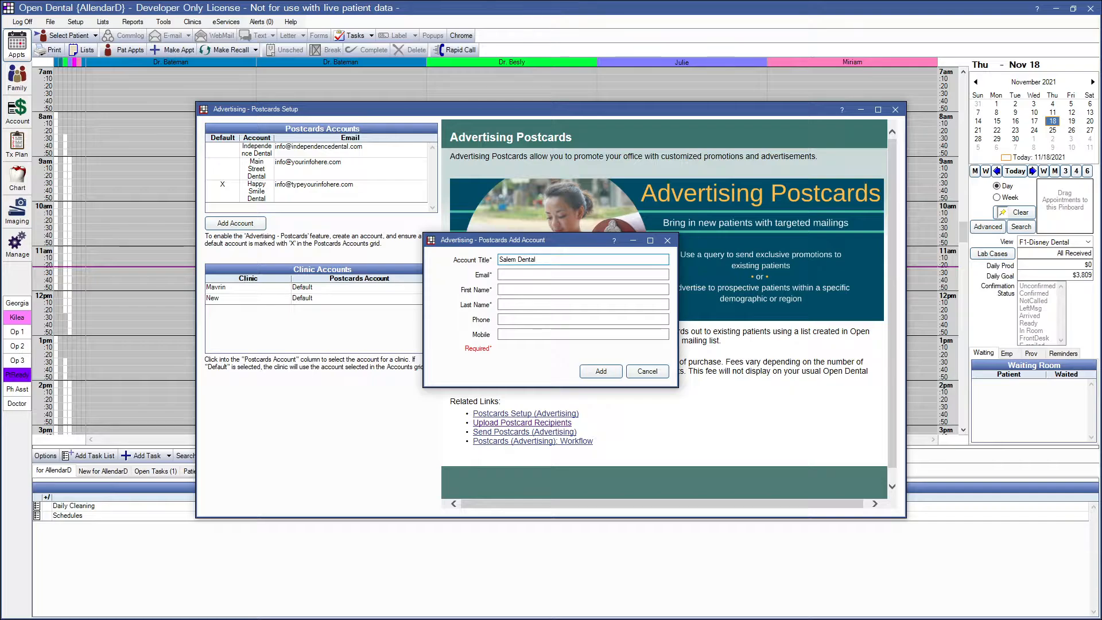
Step: Enter the account's e-mail address for the new Salem Dental postcards account
click(526, 276)
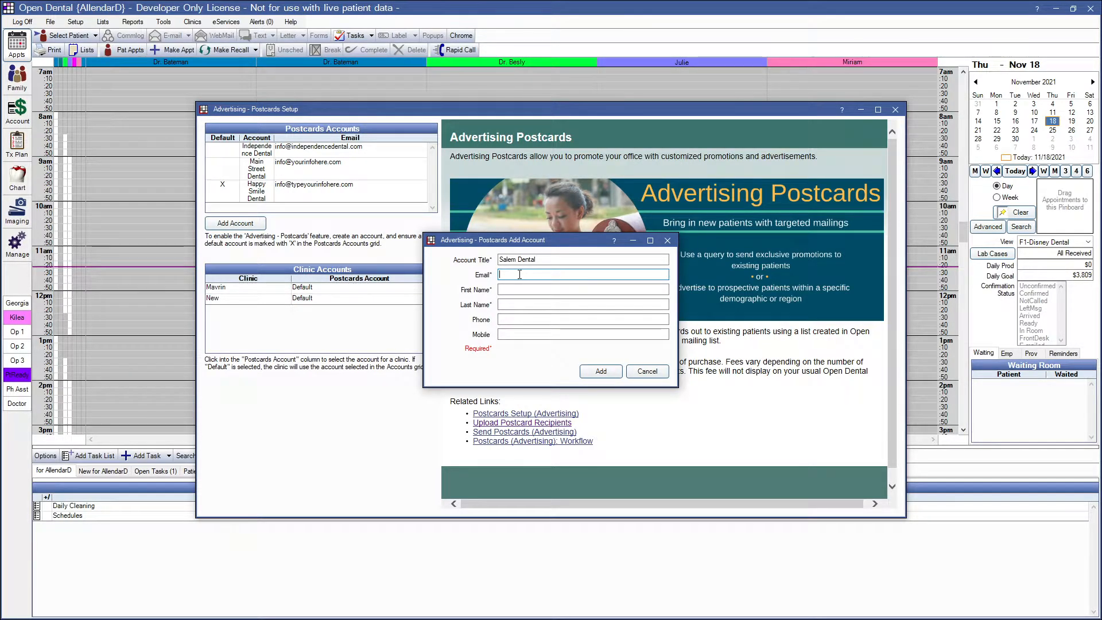
text(info@)
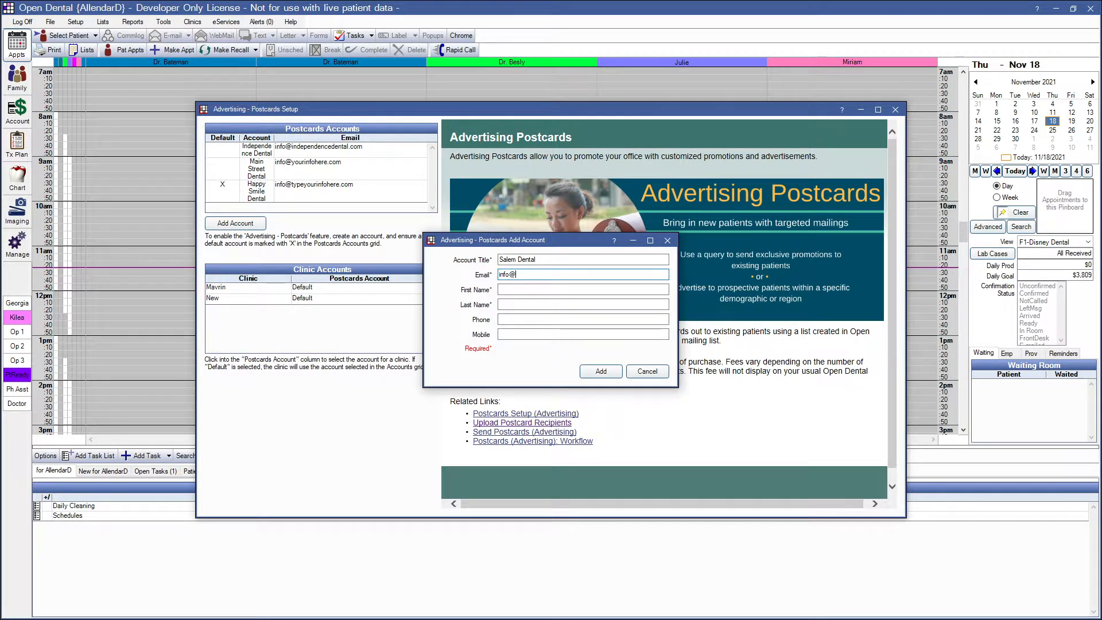
text(typeyourinformation)
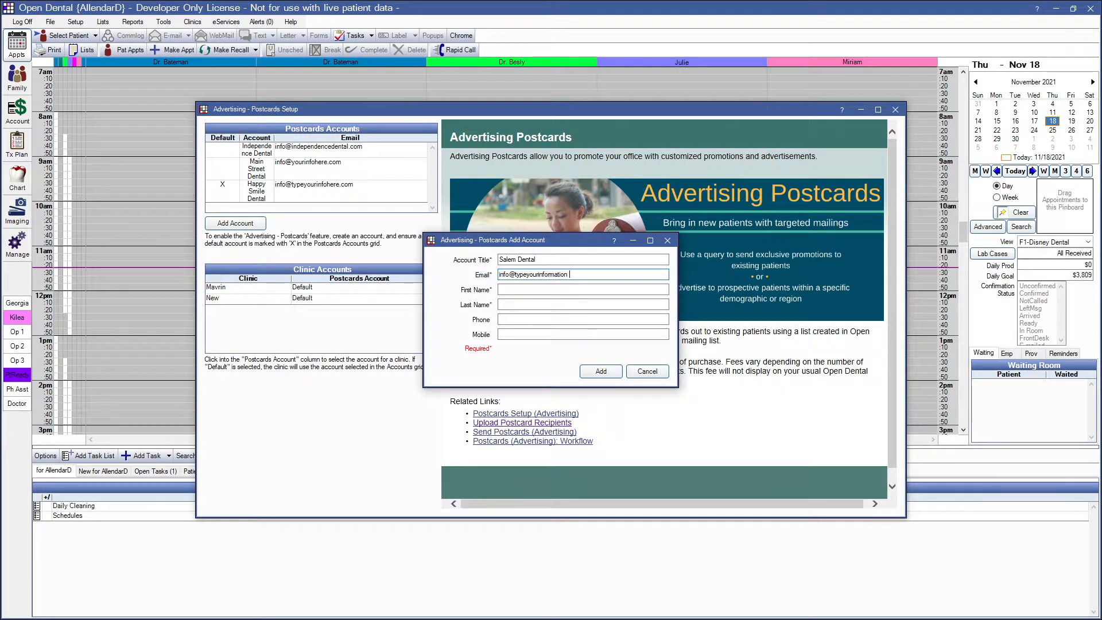
key(BackSpace)
text(here.com)
key(Tab)
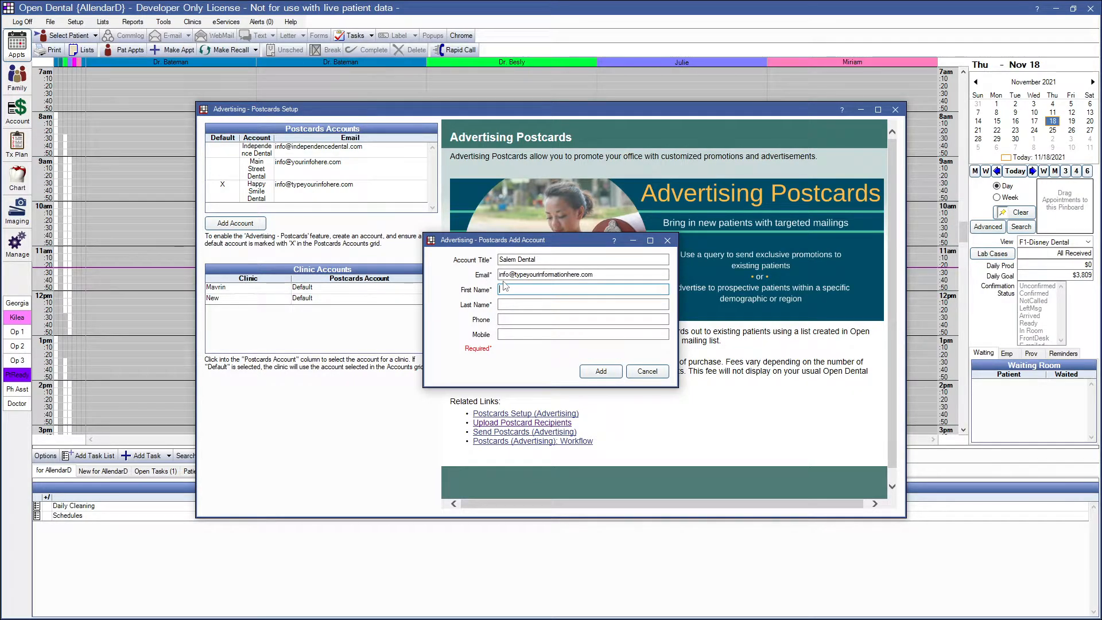
Step: Fill in the contact's first and last name for the postcards account
key(Tab)
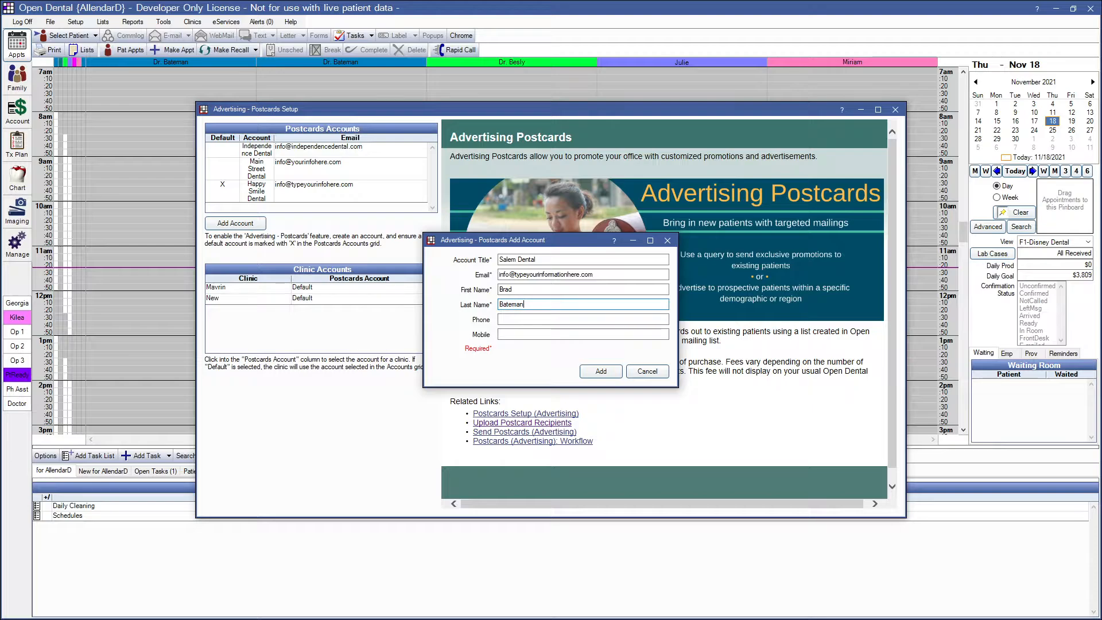
key(Tab)
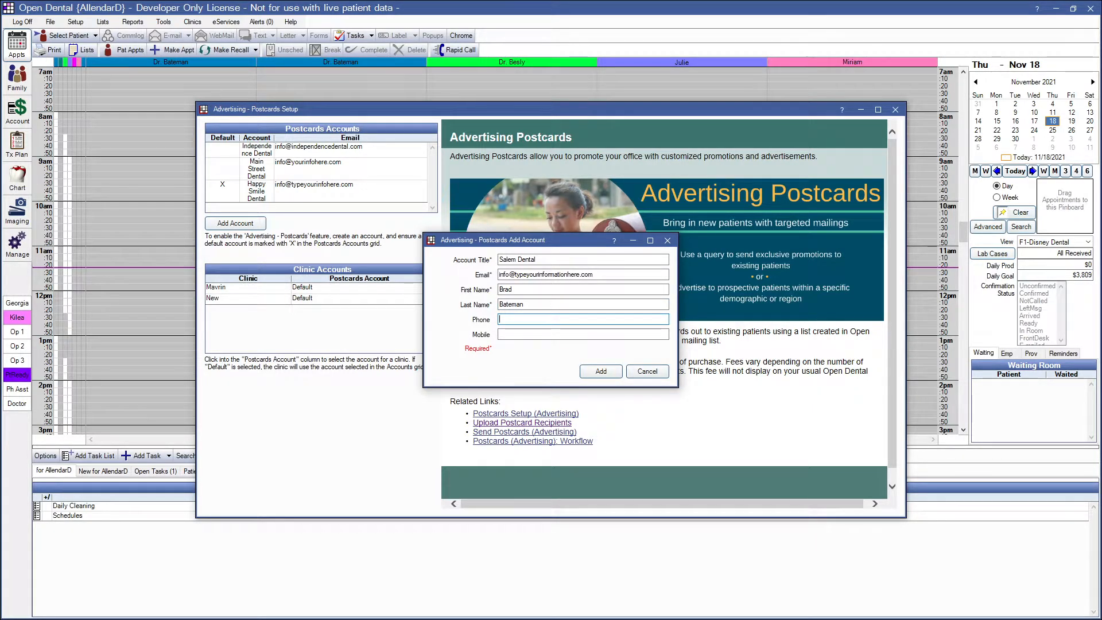
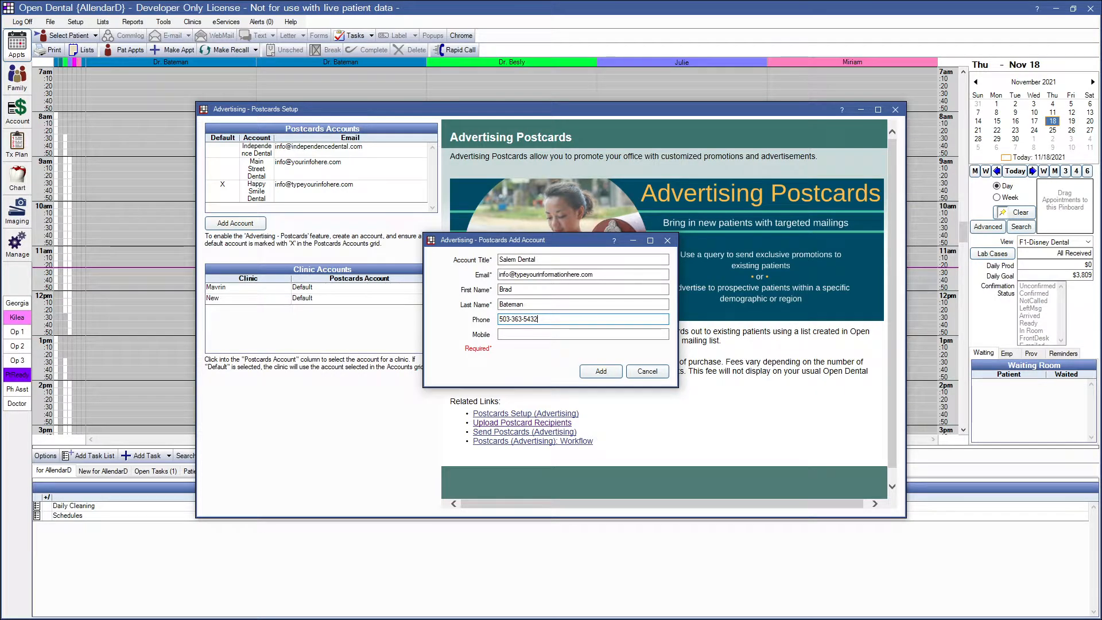
Step: Enter the contact's phone number and add the Salem Dental postcards account
click(598, 373)
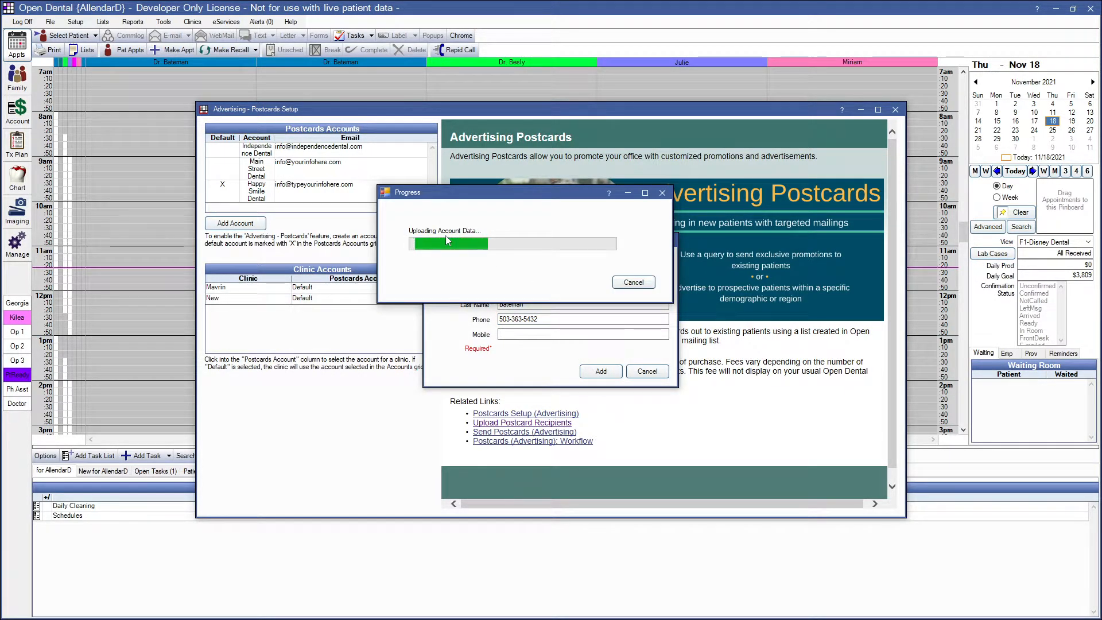
Step: Open the postcard recipient upload, choose the Salem Dental account and open patient selection
scroll(355, 199, down, 1)
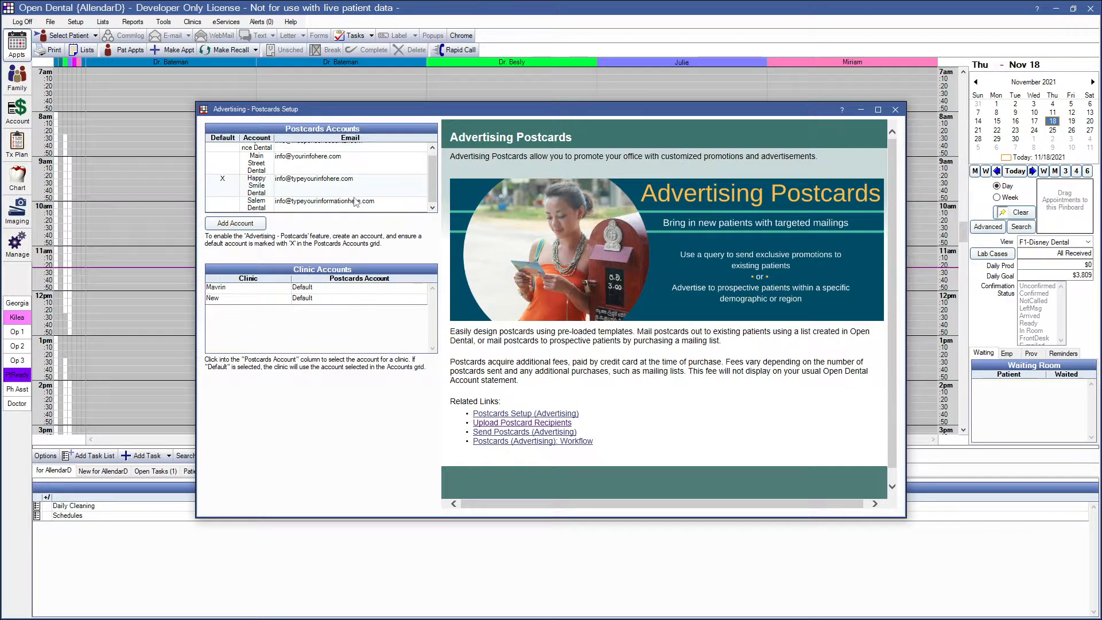
click(214, 206)
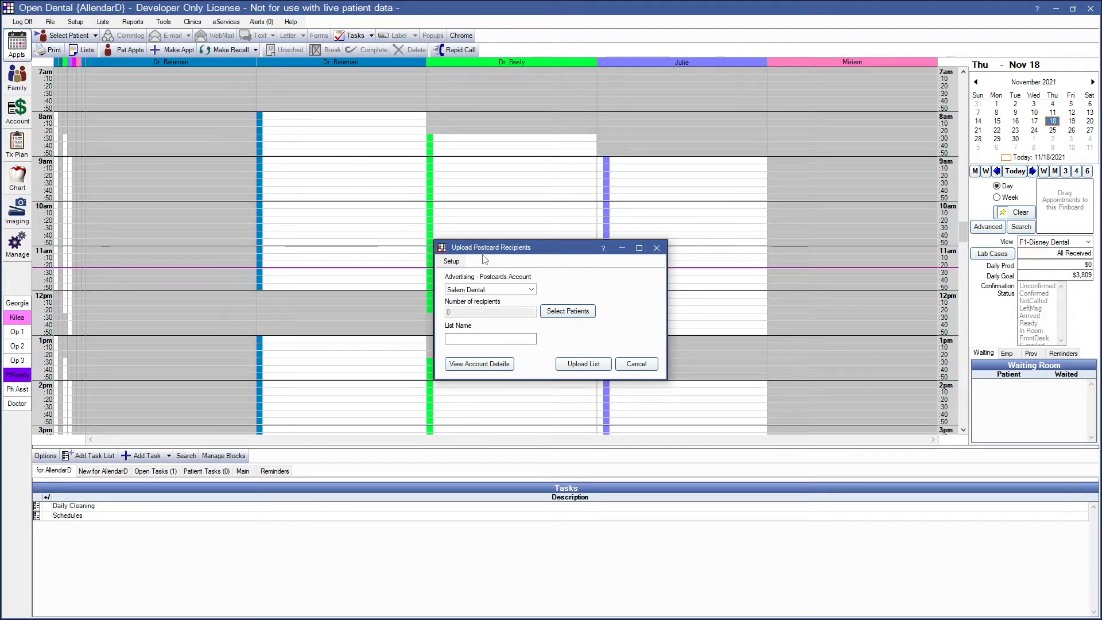
click(532, 290)
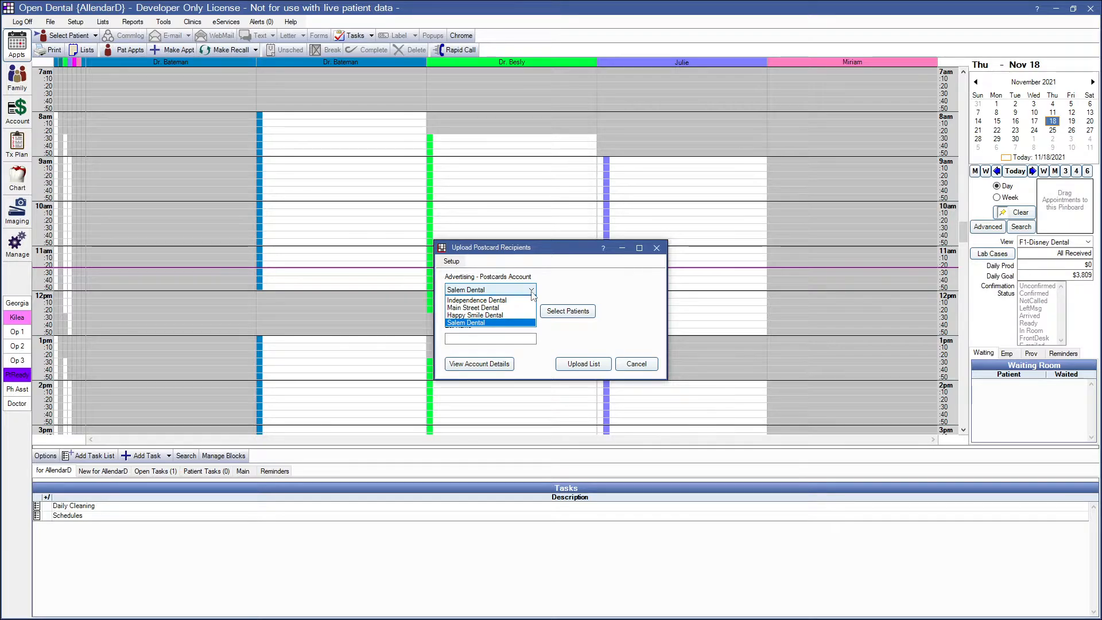
click(521, 323)
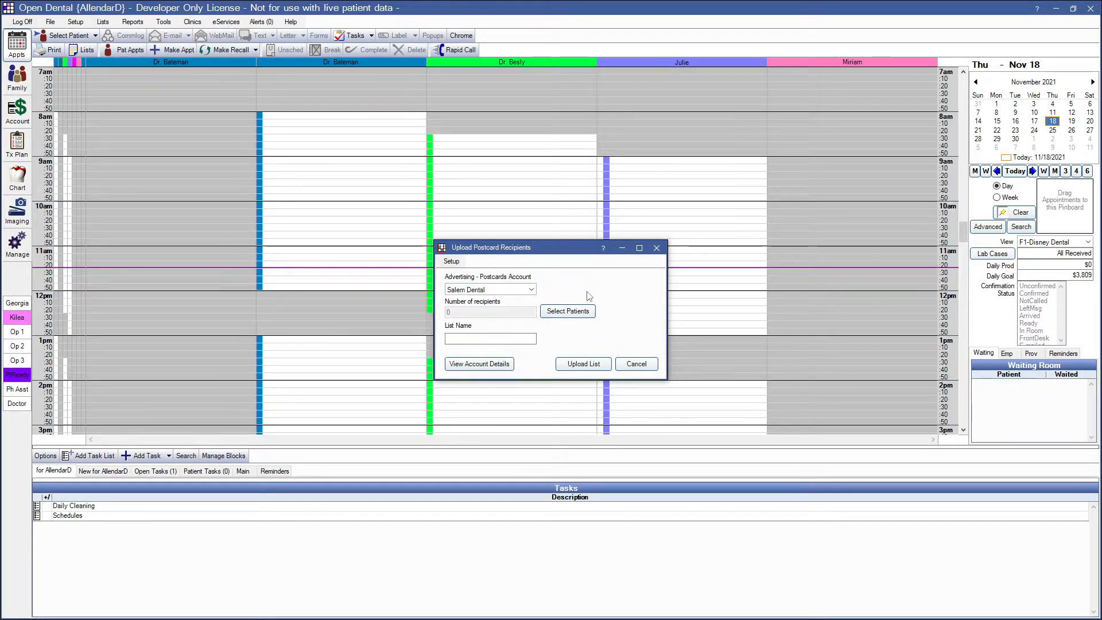
click(564, 315)
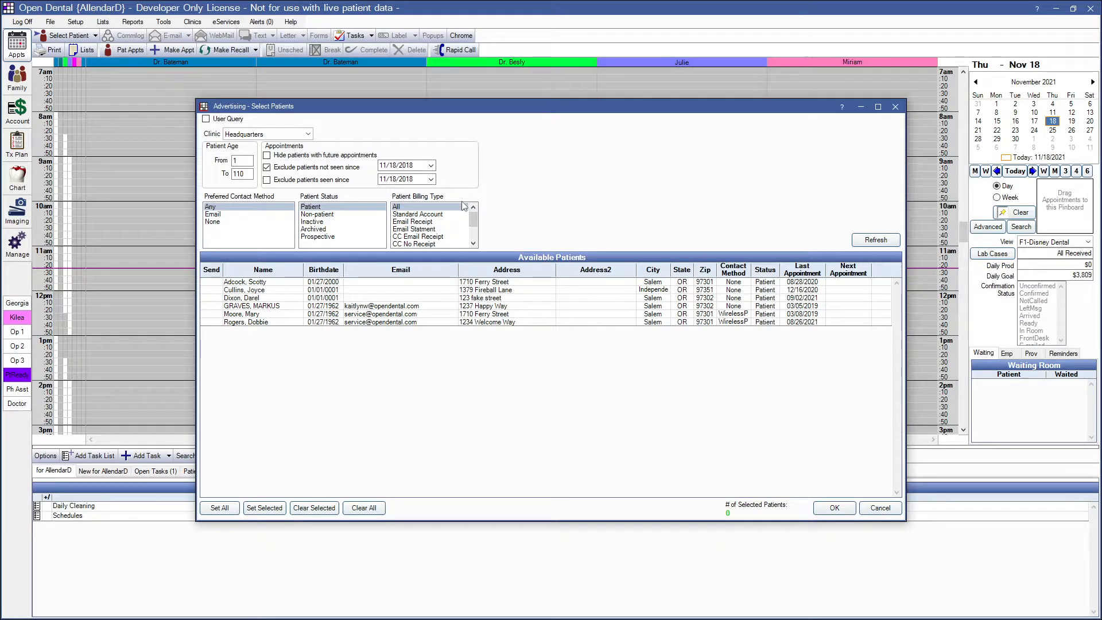
Step: Mark the last three patients in the available list for sending
click(206, 119)
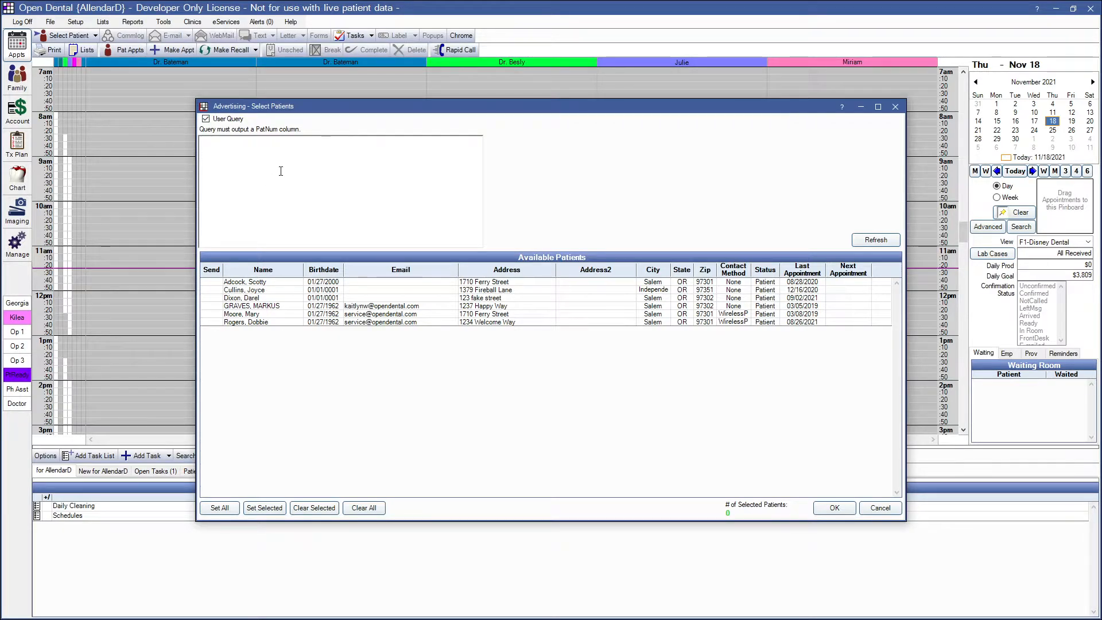
click(206, 120)
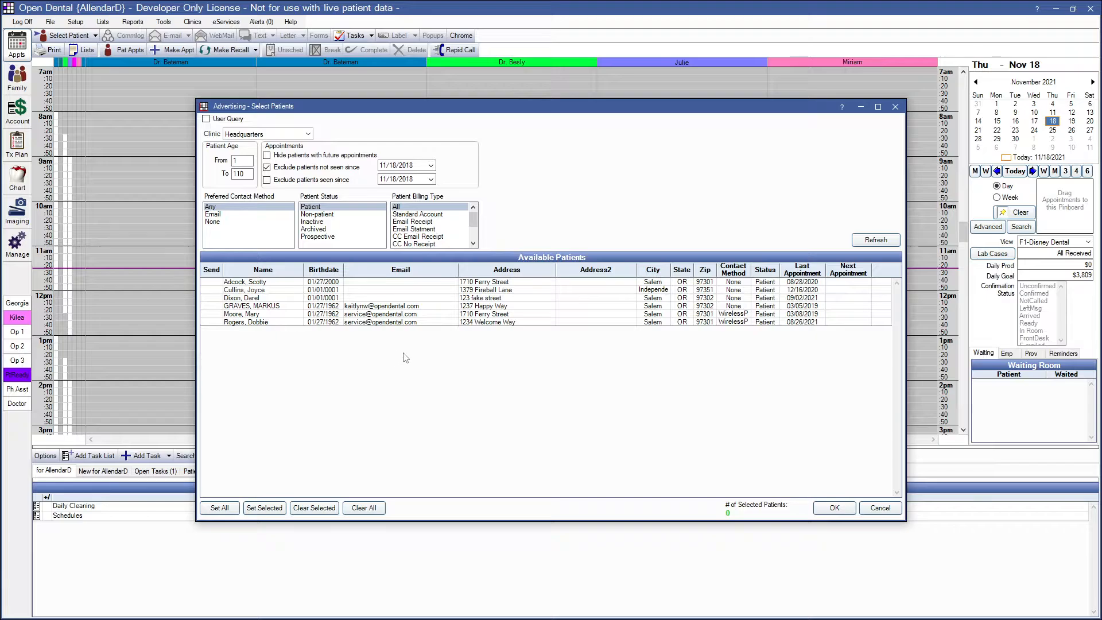
click(351, 307)
drag(351, 307, 347, 327)
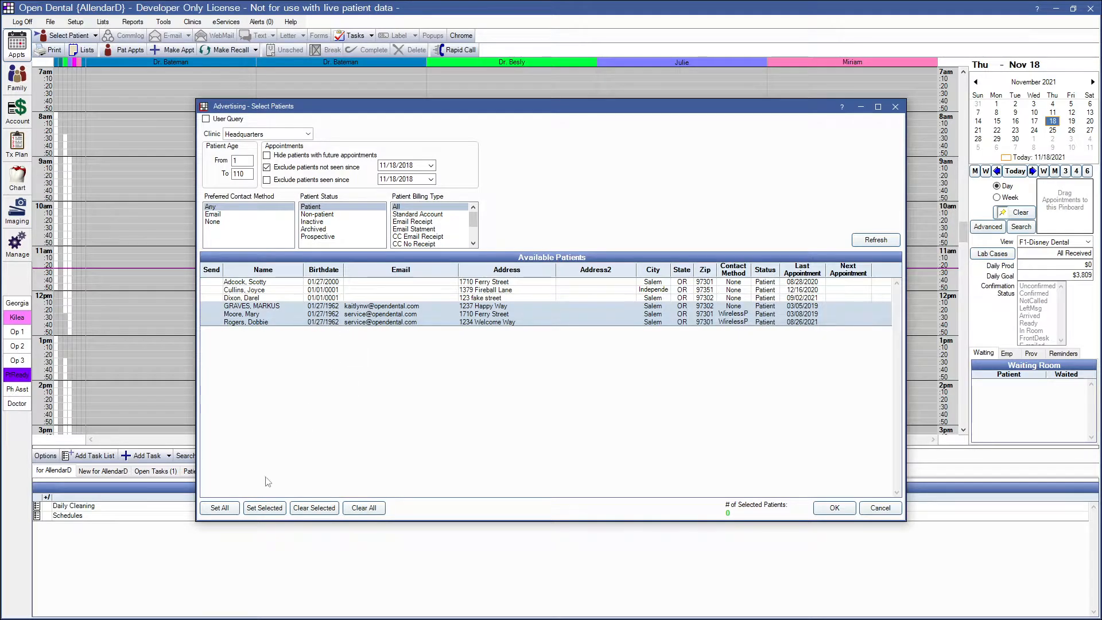
click(263, 509)
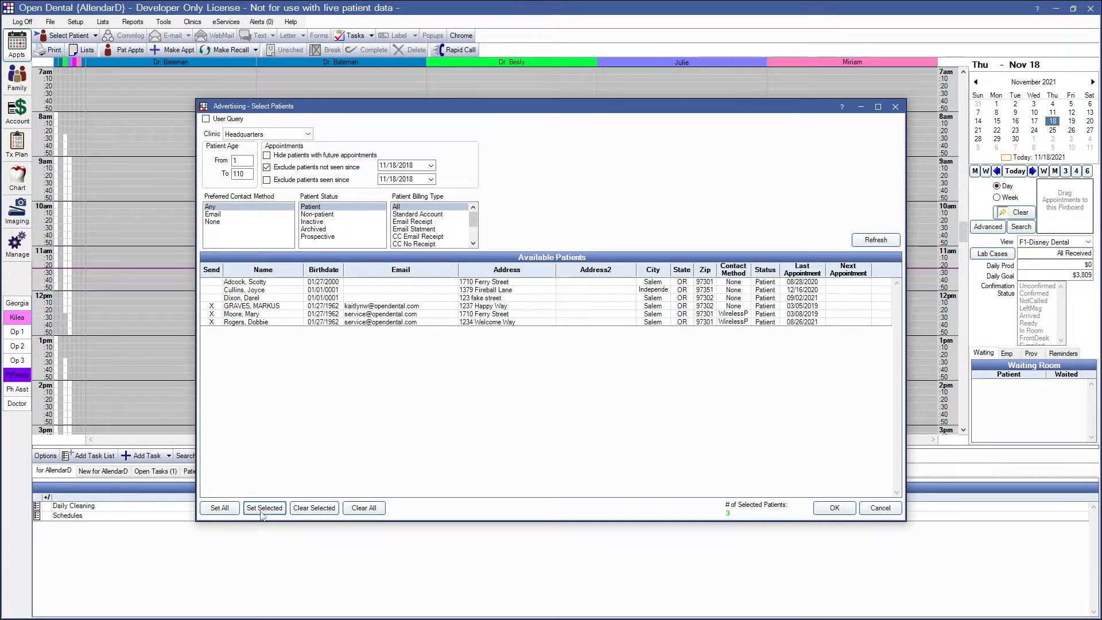
Step: Mark all available patients for sending and confirm the selection
click(216, 509)
click(365, 510)
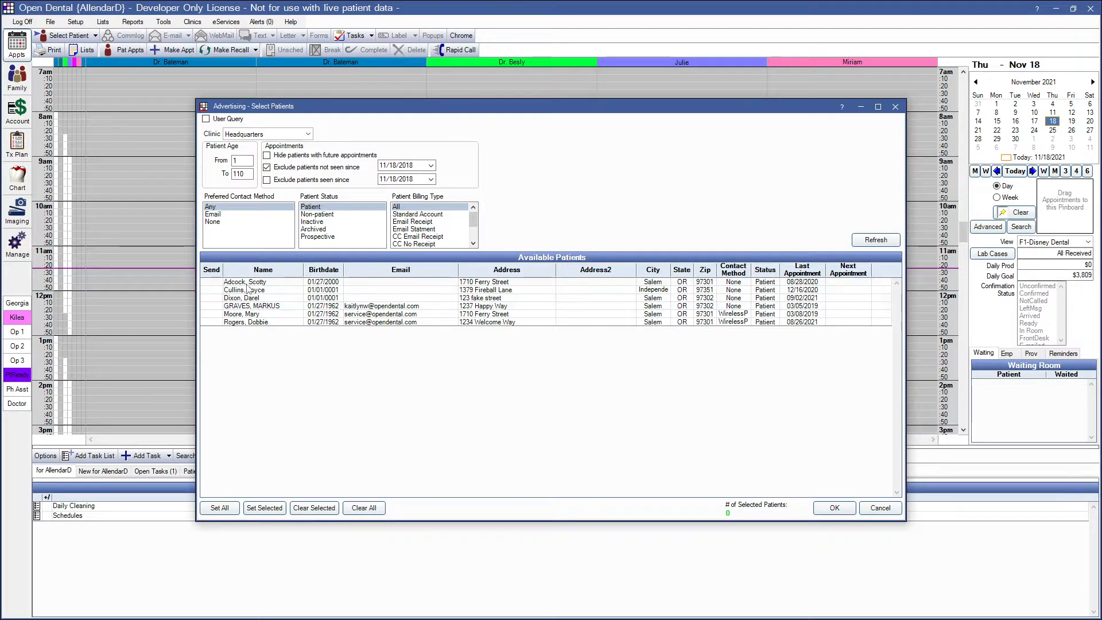
click(220, 508)
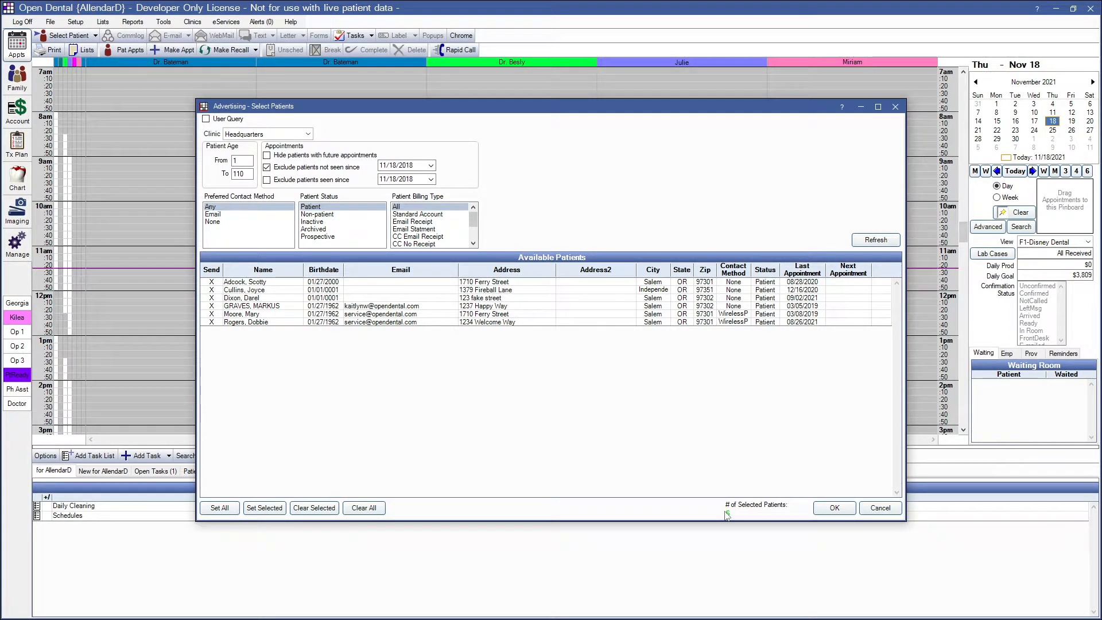
click(827, 510)
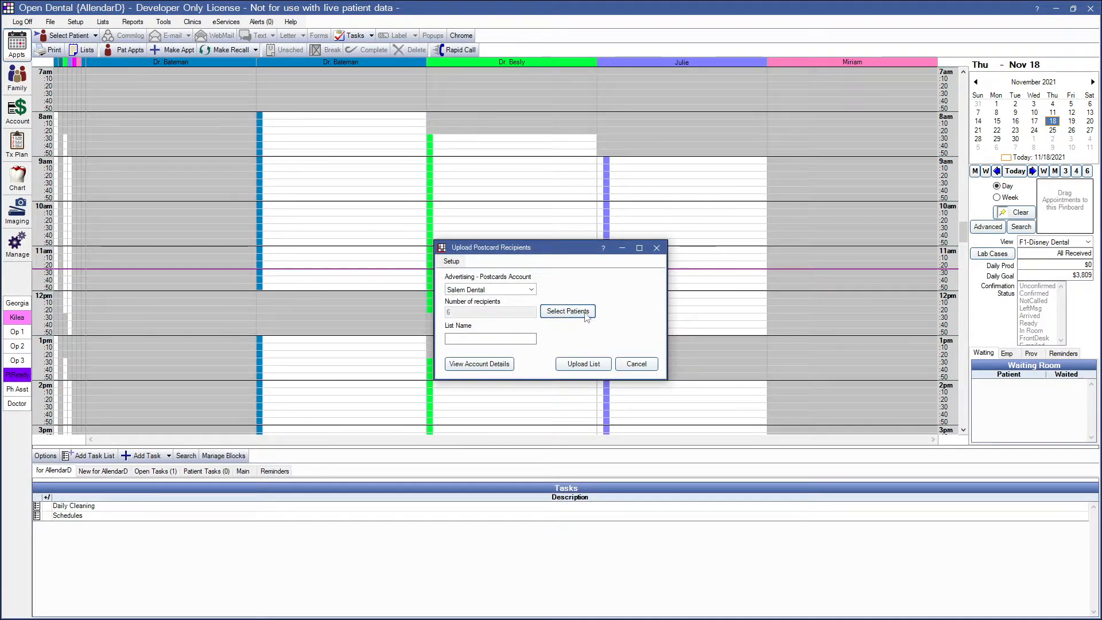
Step: Name the recipient list $100 Deal 11/18/2021 and upload it
click(463, 338)
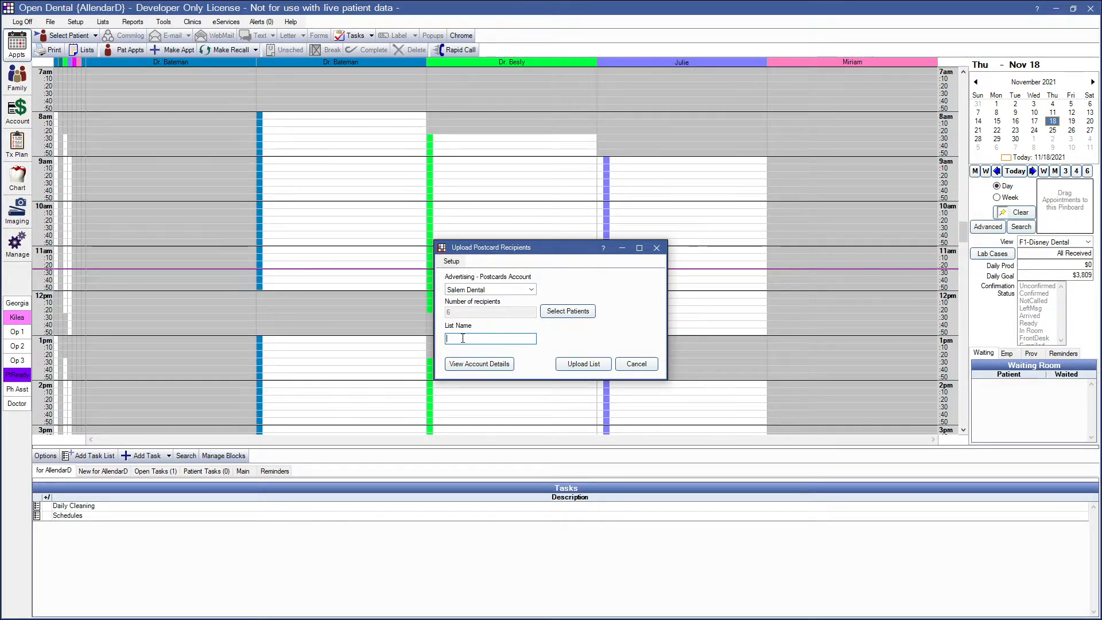
text($100 Deal 11/18/2021)
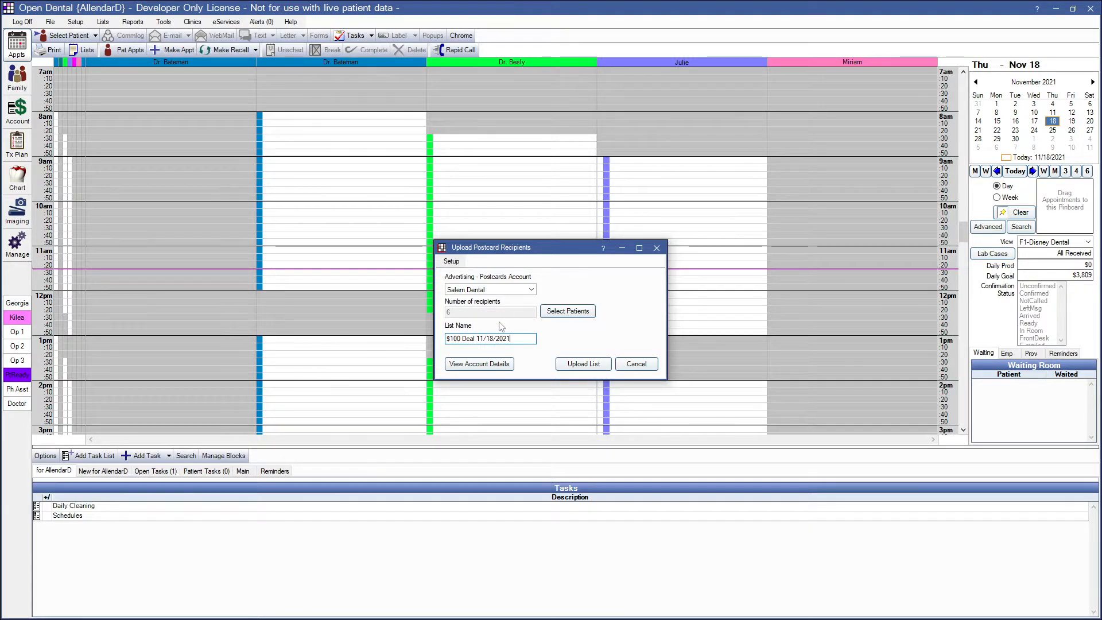
click(479, 365)
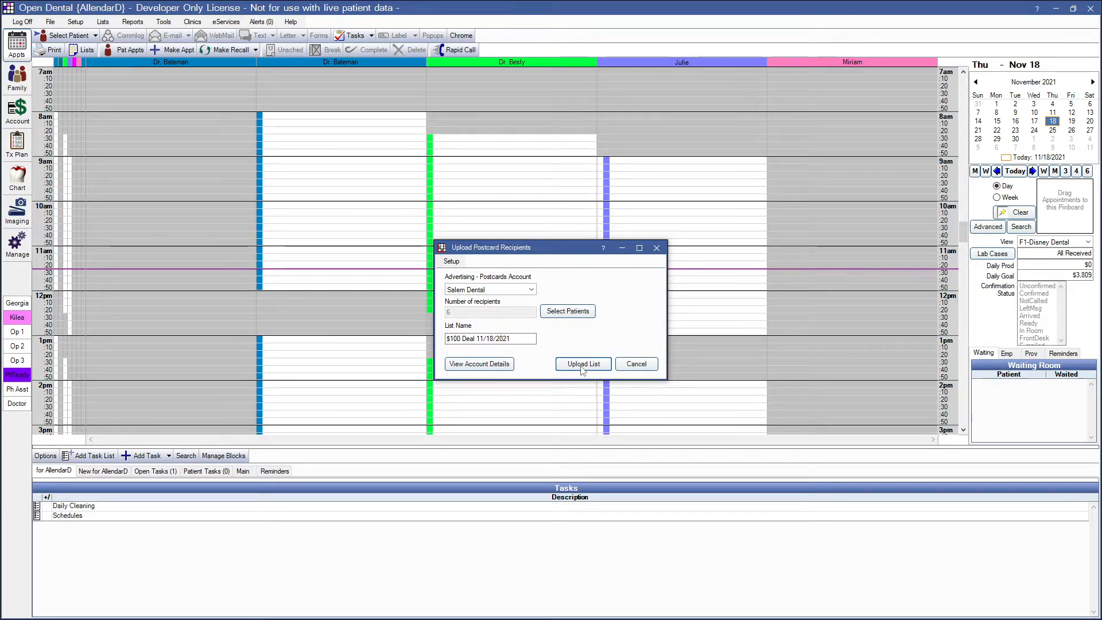
click(582, 364)
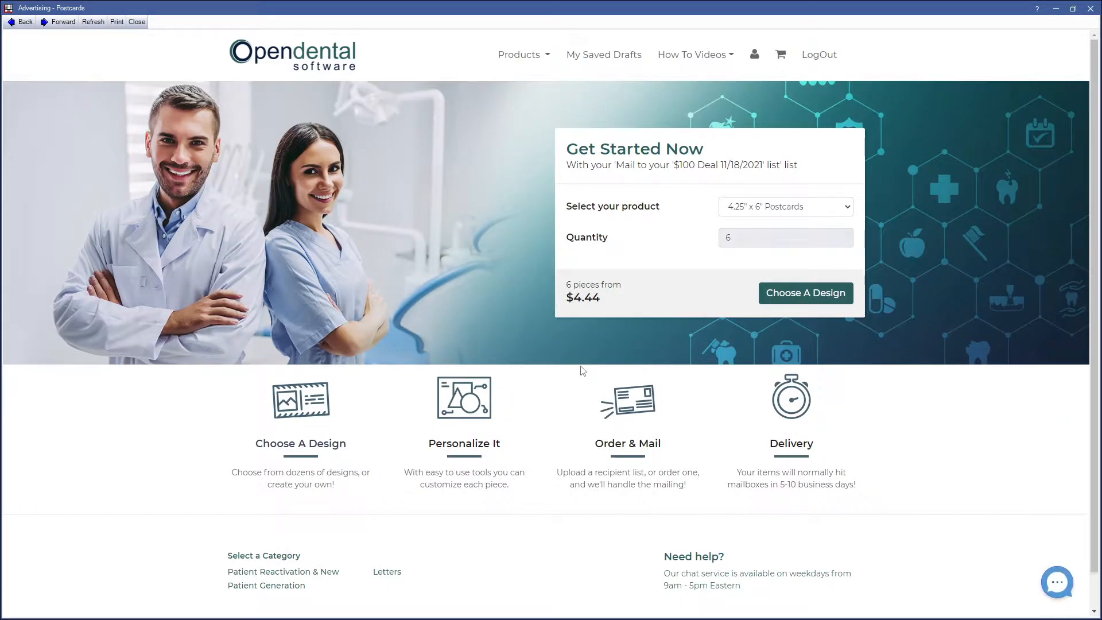
Step: Choose the Patient Reactivation & New Patient Generation category and personalize the Creating Healthy Teeth & Gums design
click(794, 296)
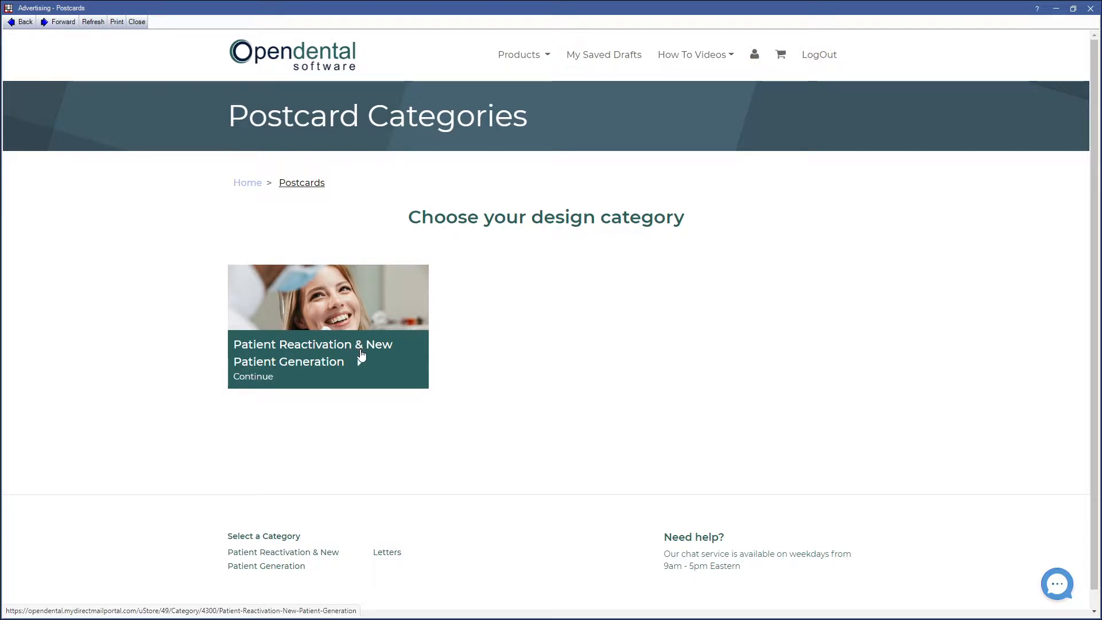
click(362, 356)
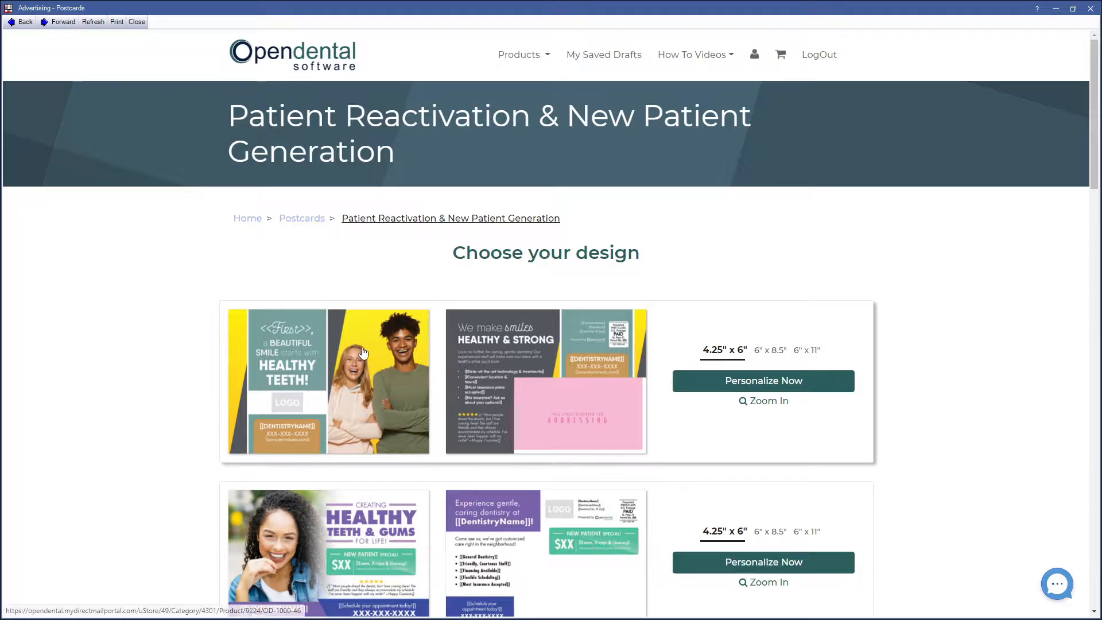
scroll(363, 352, down, 15)
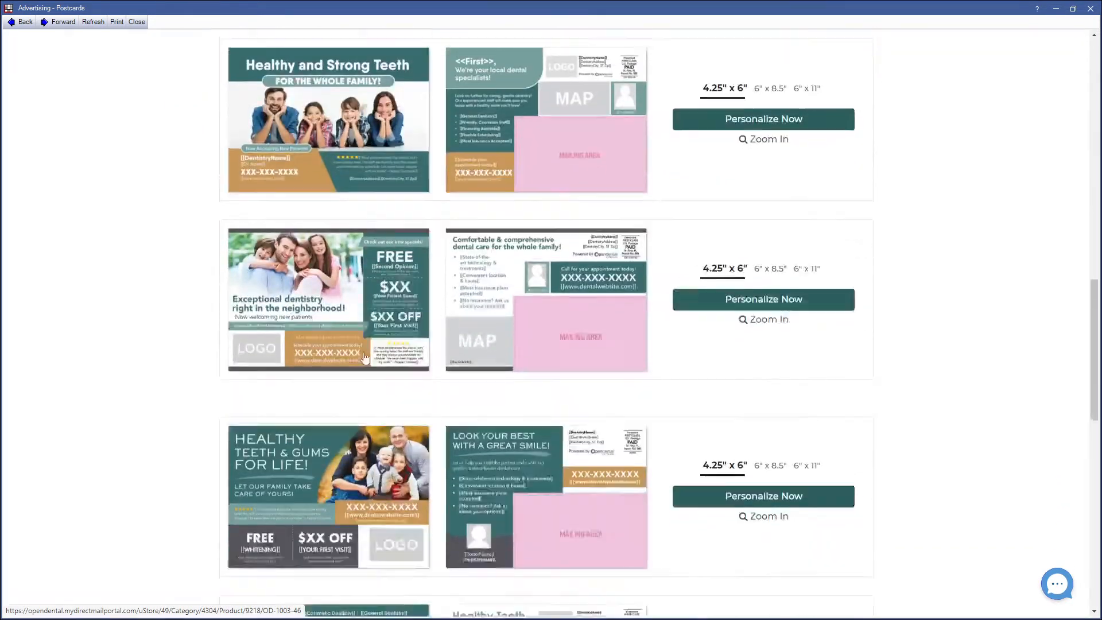
scroll(364, 355, up, 5)
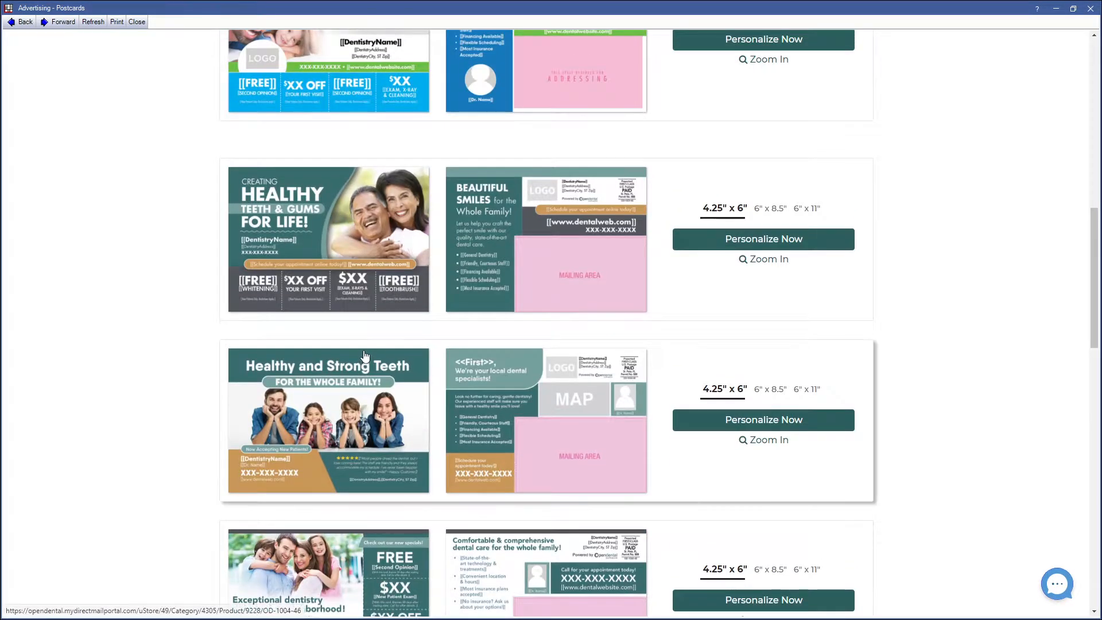
scroll(355, 347, up, 4)
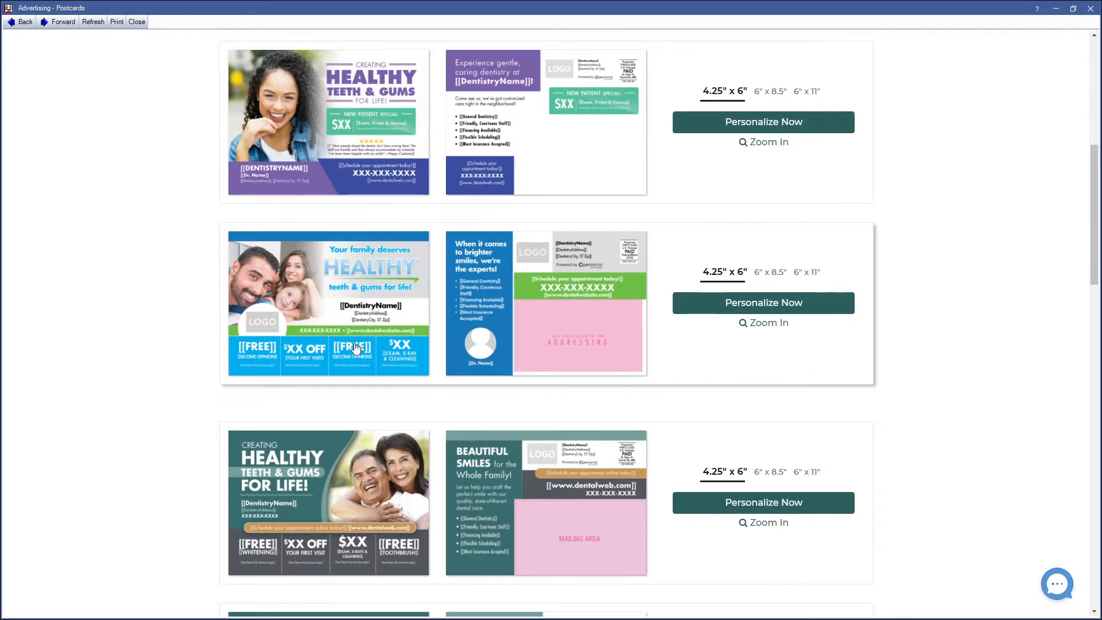
click(734, 130)
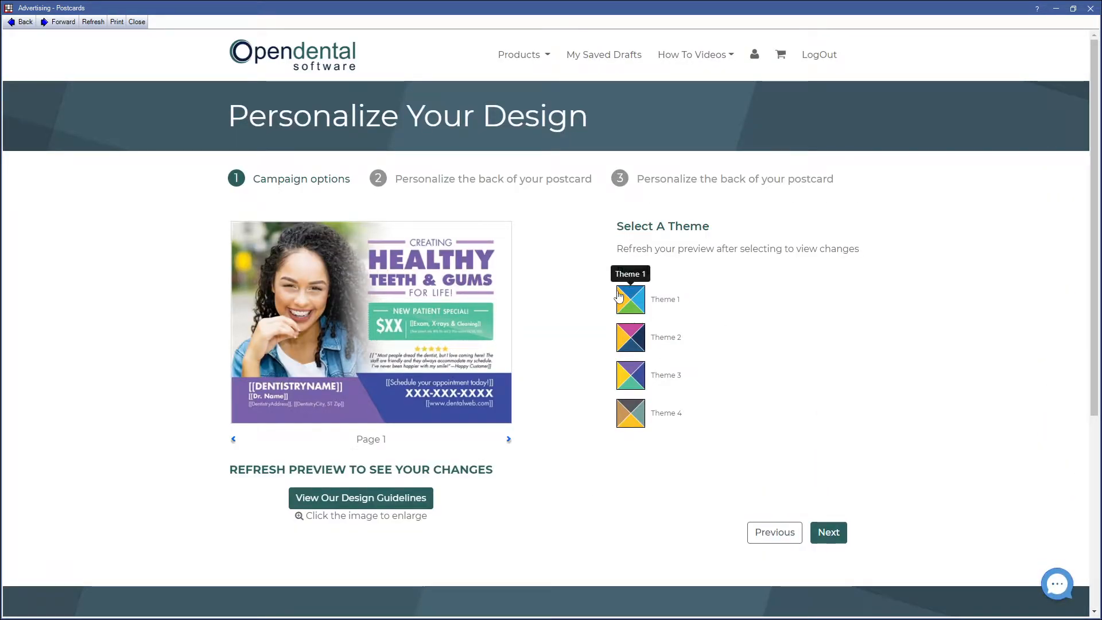
Step: Select Theme 2 for the postcard and continue to personalizing its back
click(619, 339)
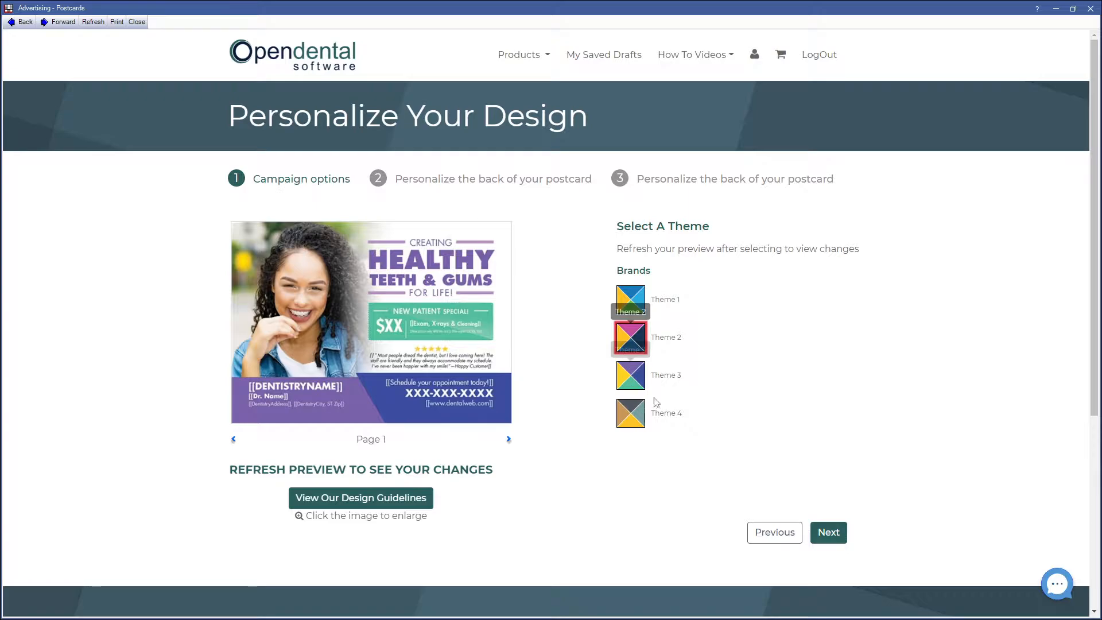
click(841, 541)
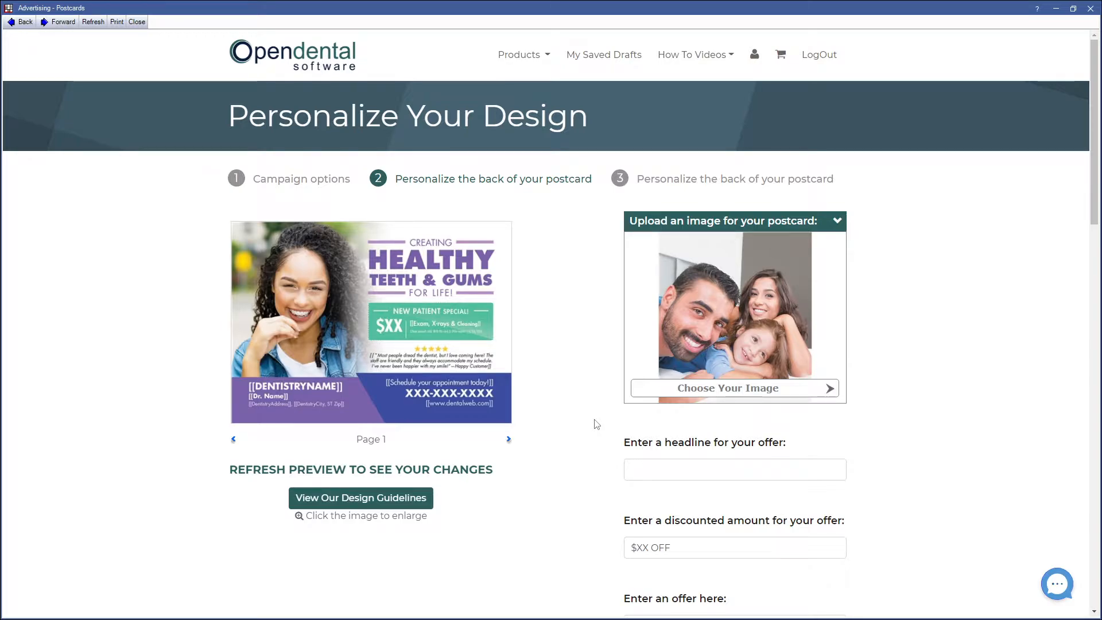
Step: Enter the offer headline $100 Deal in January and set the discounted amount to $100 OFF
scroll(597, 424, down, 2)
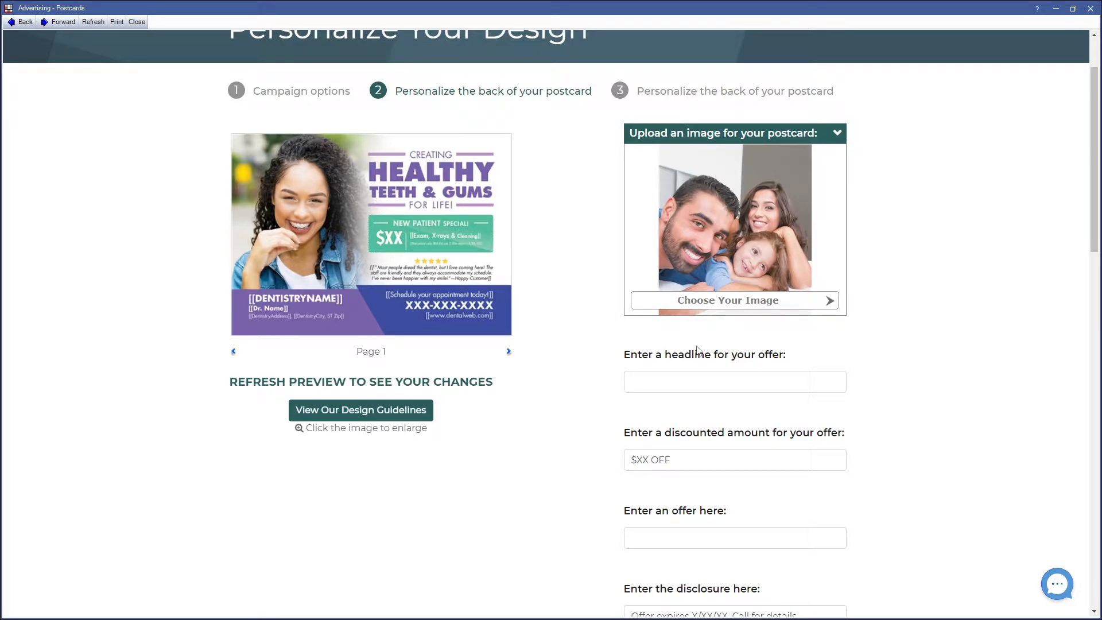
mouse_move(738, 247)
click(683, 381)
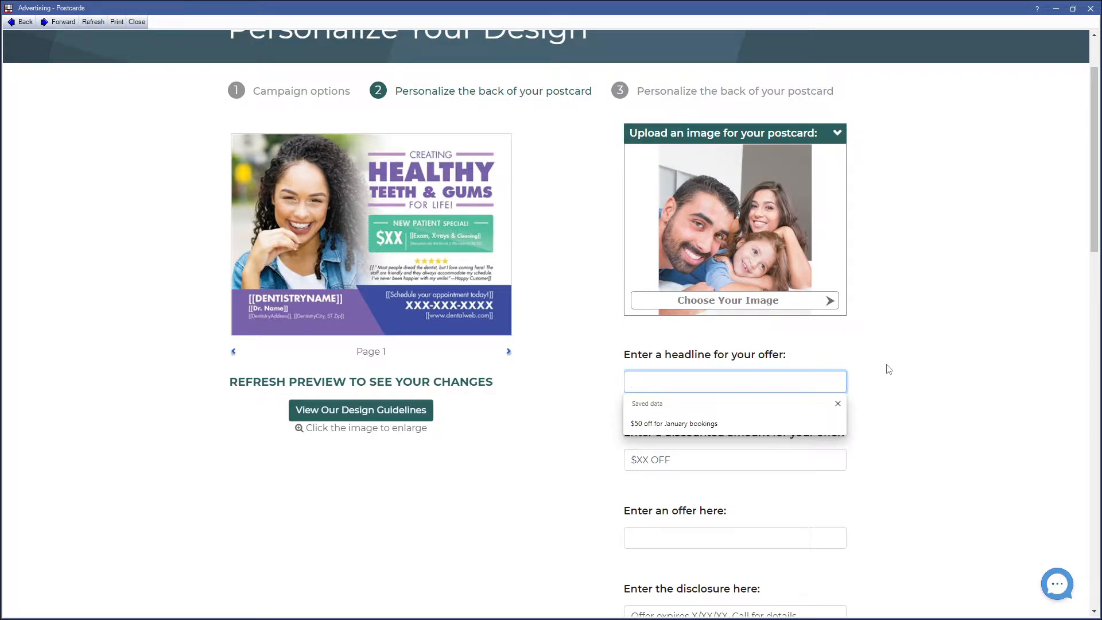
text($100)
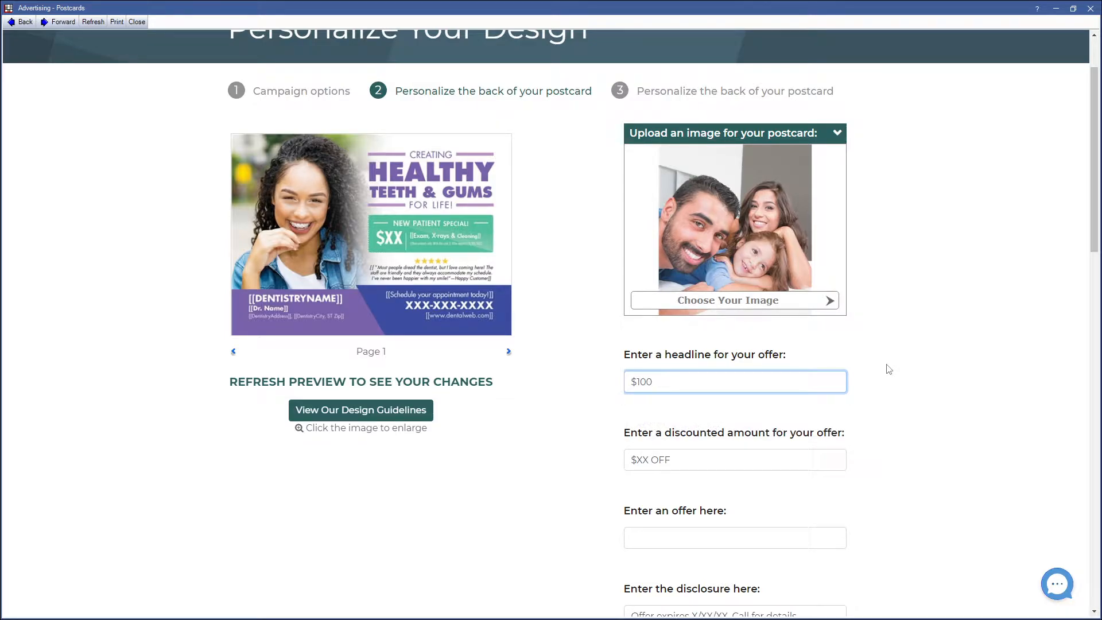
text( Deal in January)
key(Tab)
text($100)
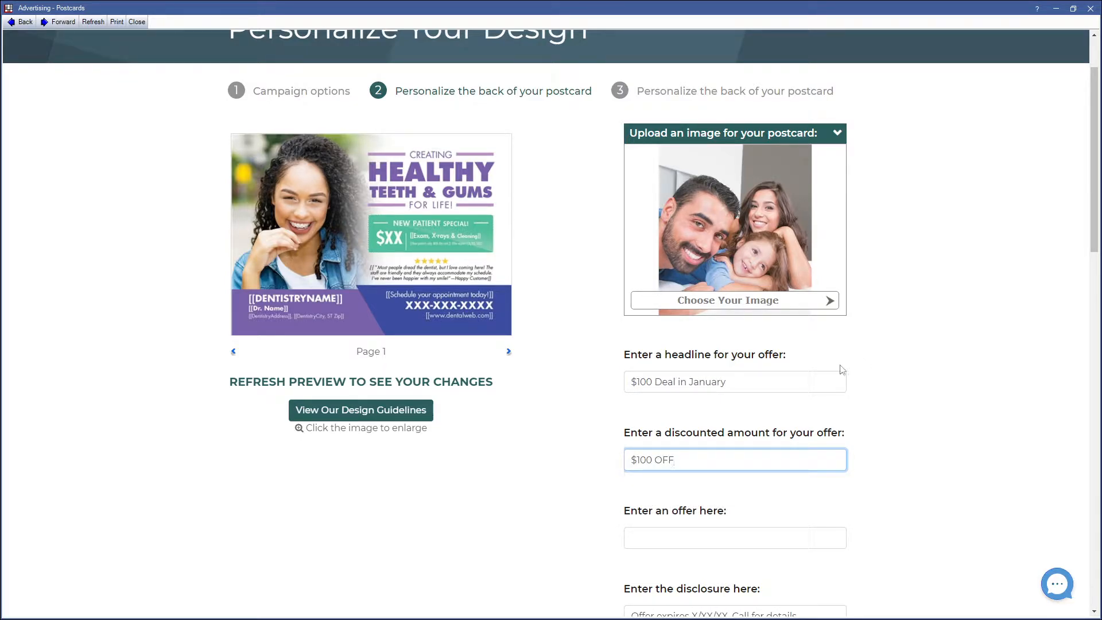
Step: Enter the offer text: Schedule an appointment with us anytime in the month on January to receive $100 off your first visit
scroll(836, 369, down, 6)
click(782, 179)
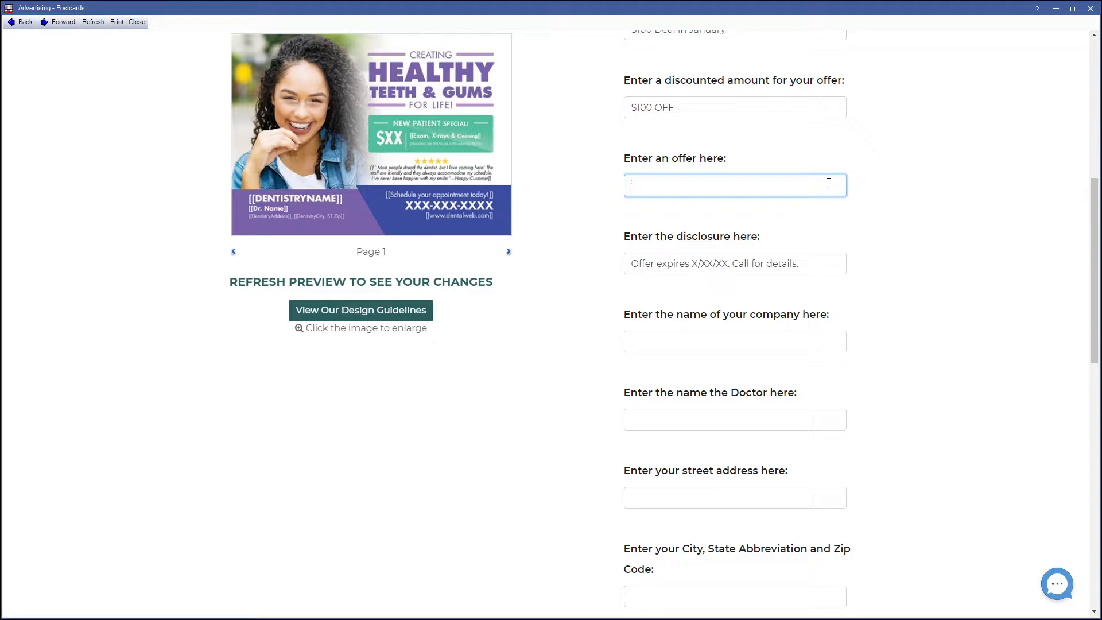
text(Schedule an appoi)
text(nte)
text(ment with u)
text(s an)
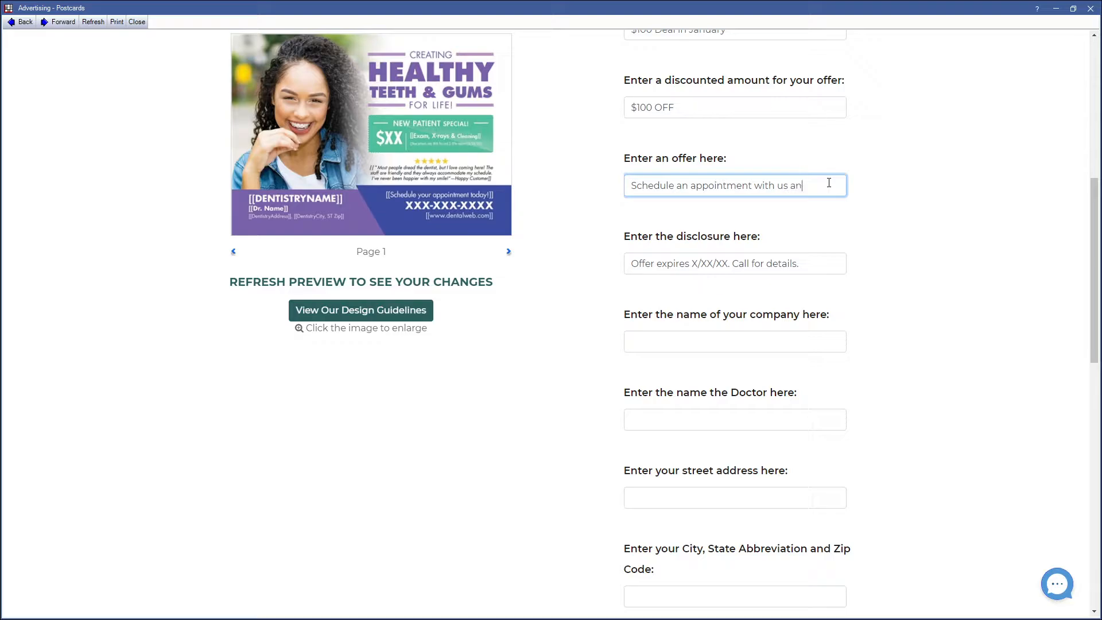
text(ytime in the month)
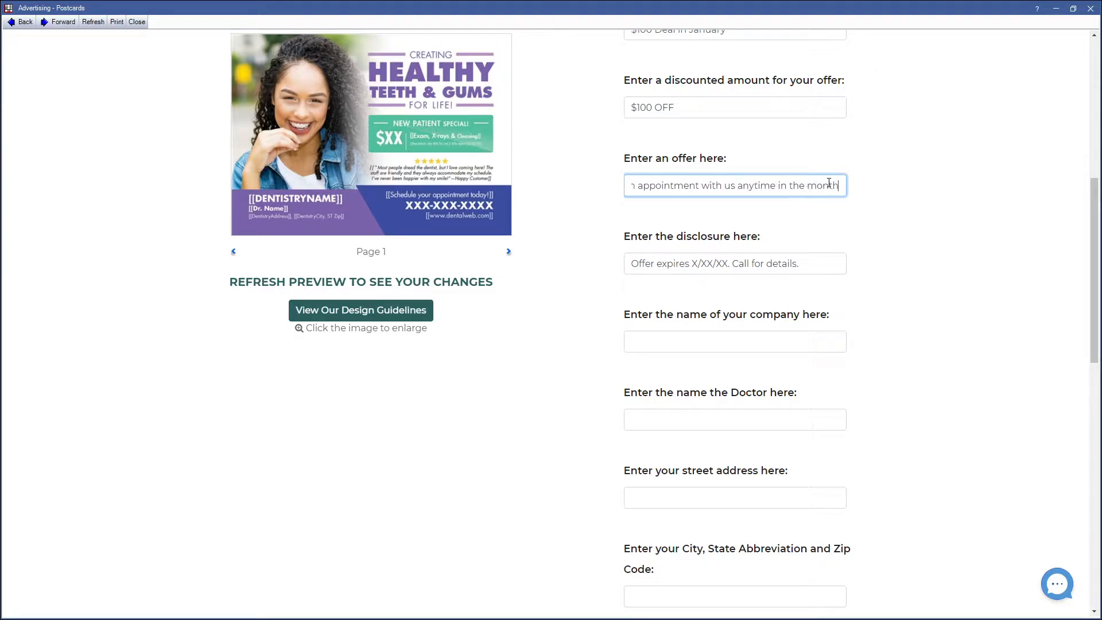
text( on January)
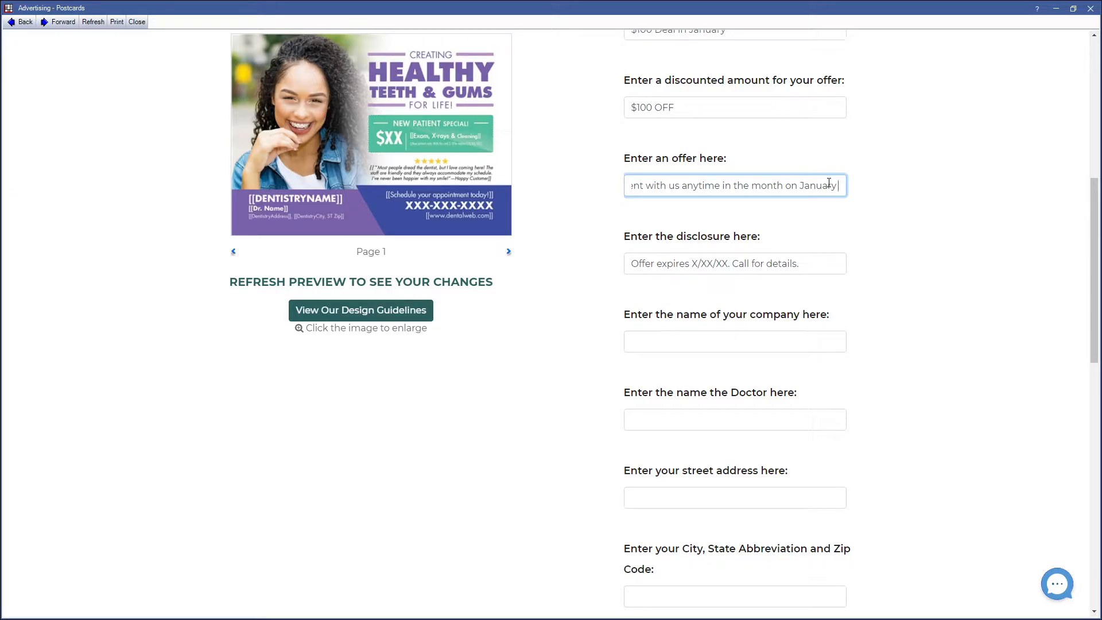
text( to receiv)
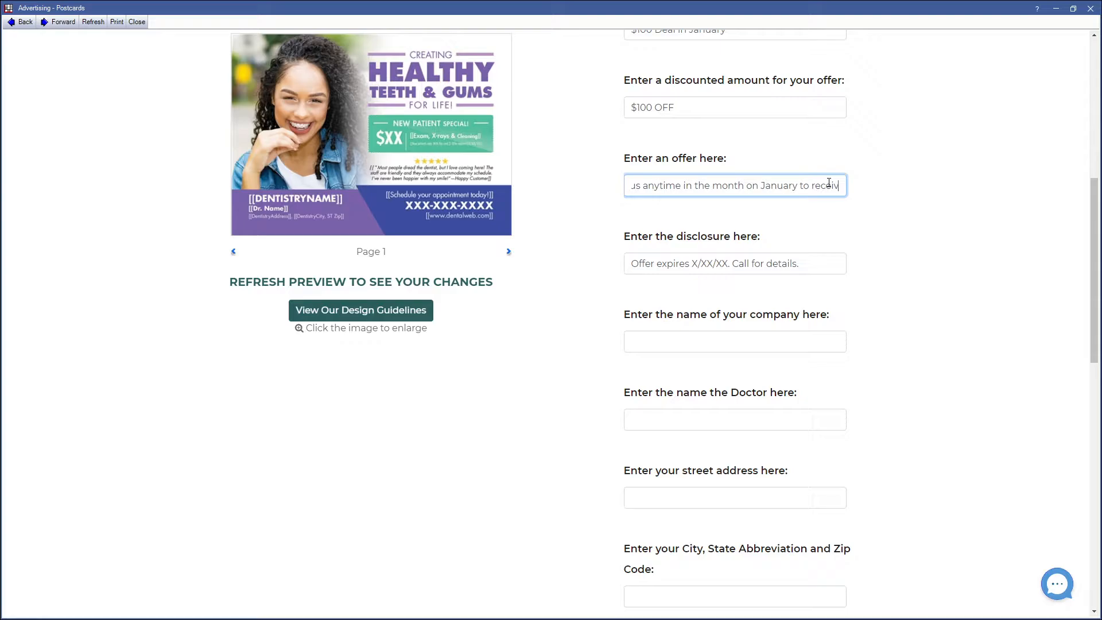
text(e $100 off y)
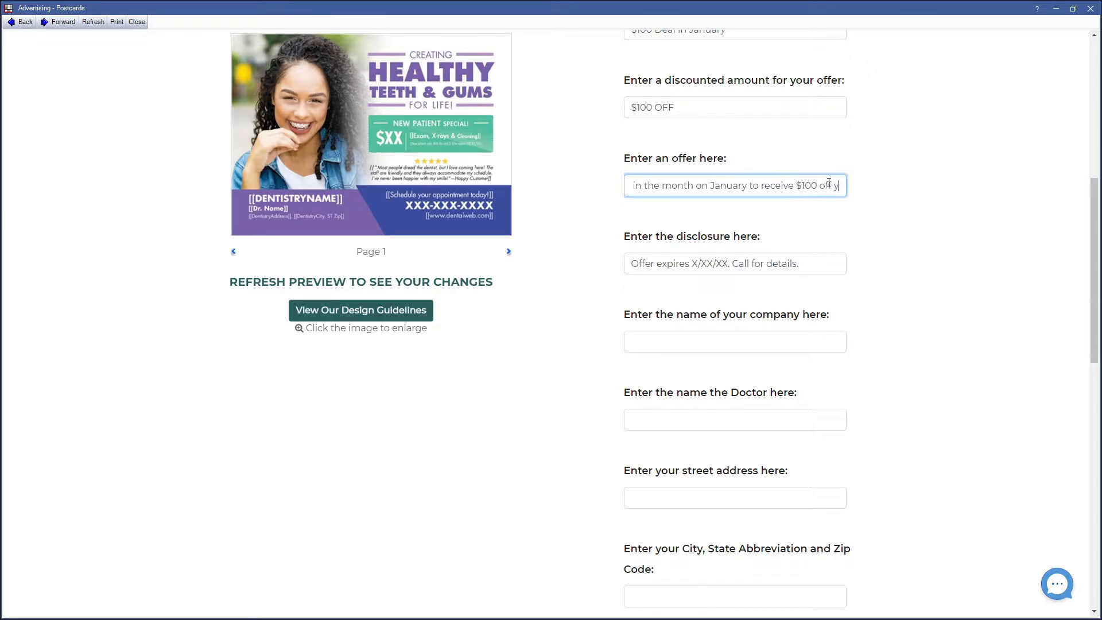
text(our first vis)
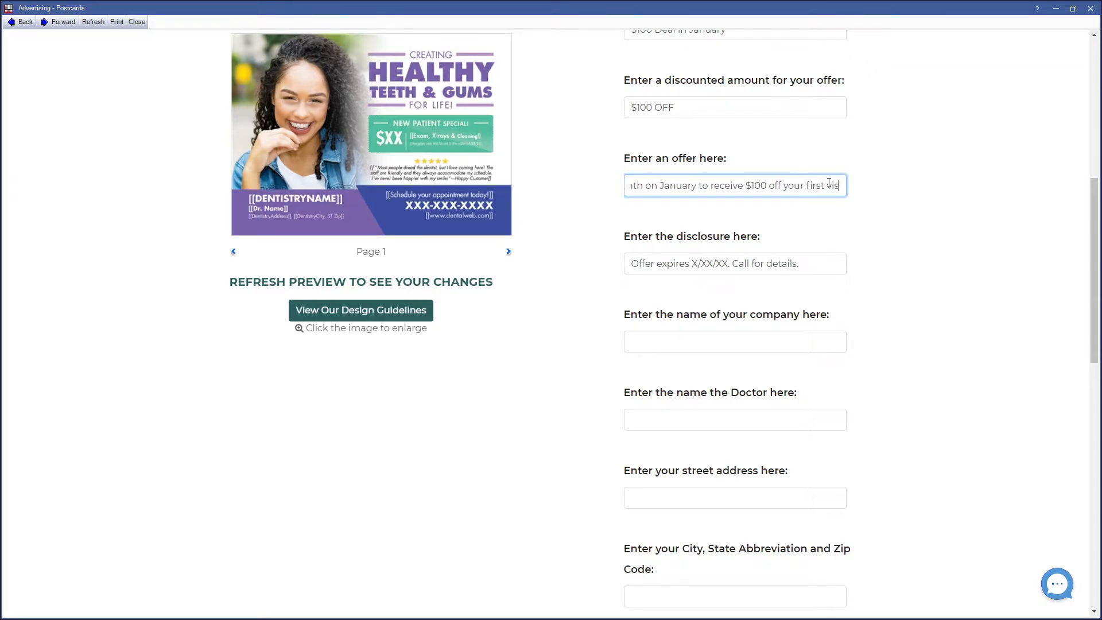
text(it.)
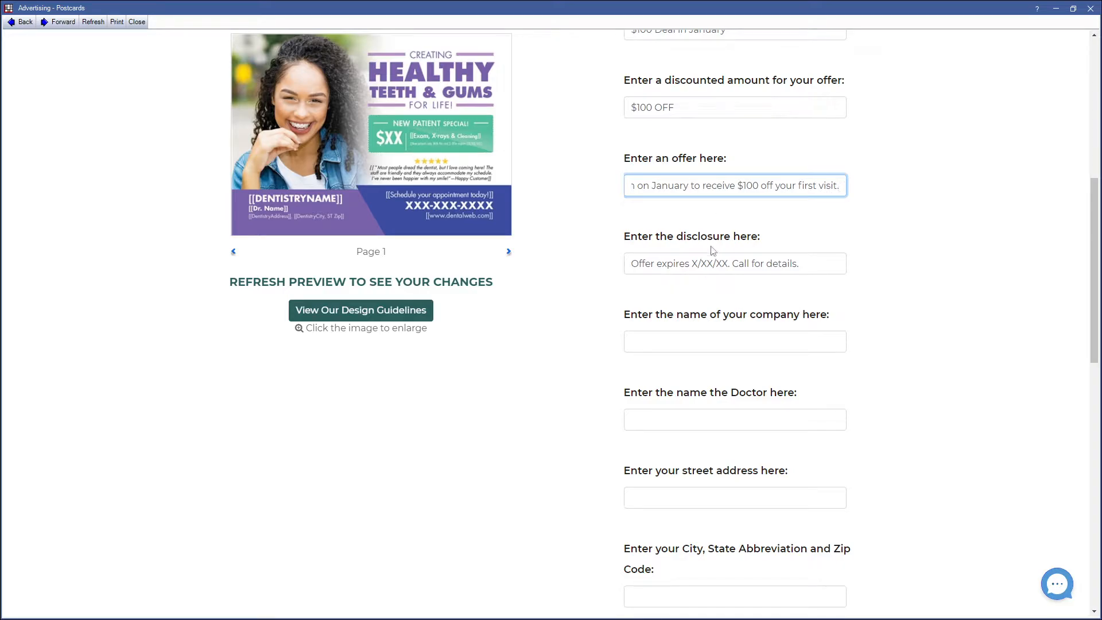
Step: Set the disclosure's expiry date to 12/31/2021 and enter Open Dental Software as the company name
click(728, 266)
drag(728, 263, 693, 263)
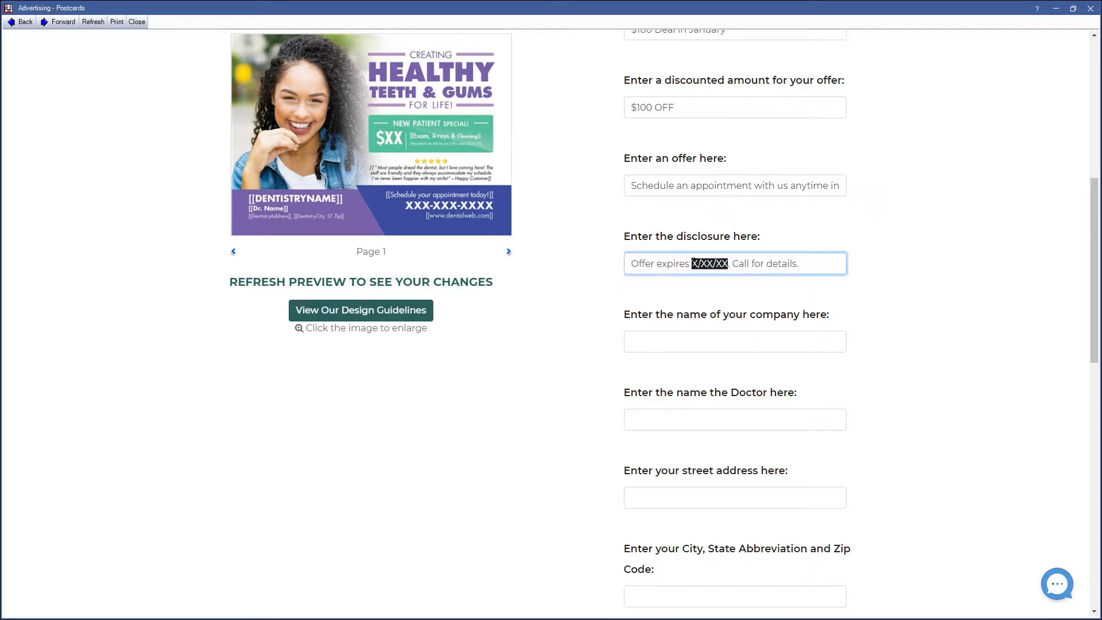
text(12/31)
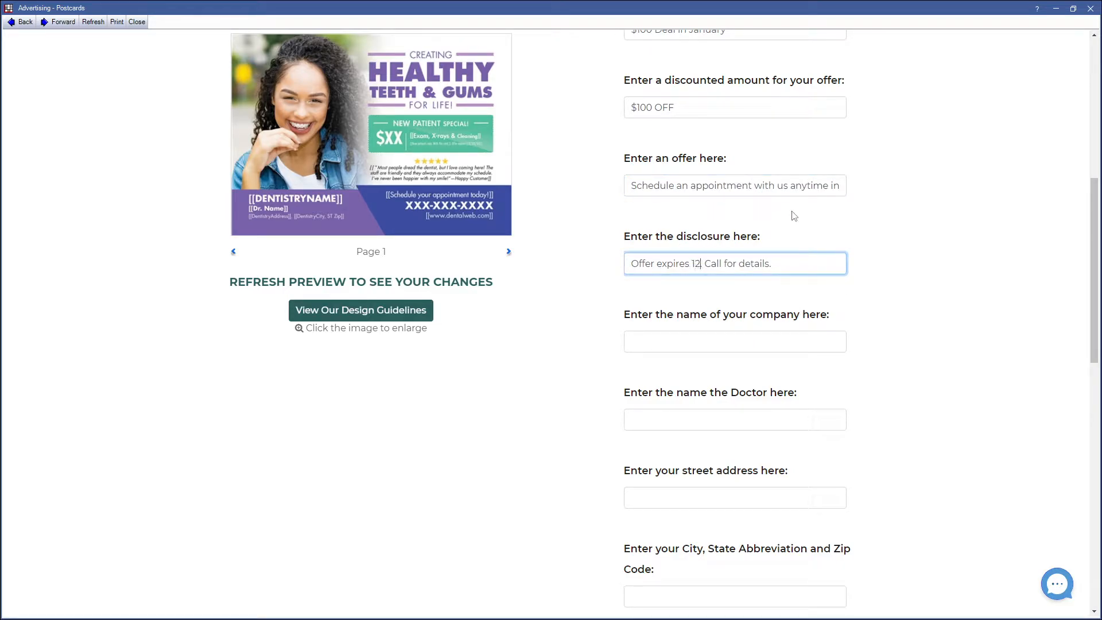
text(/2021)
click(711, 341)
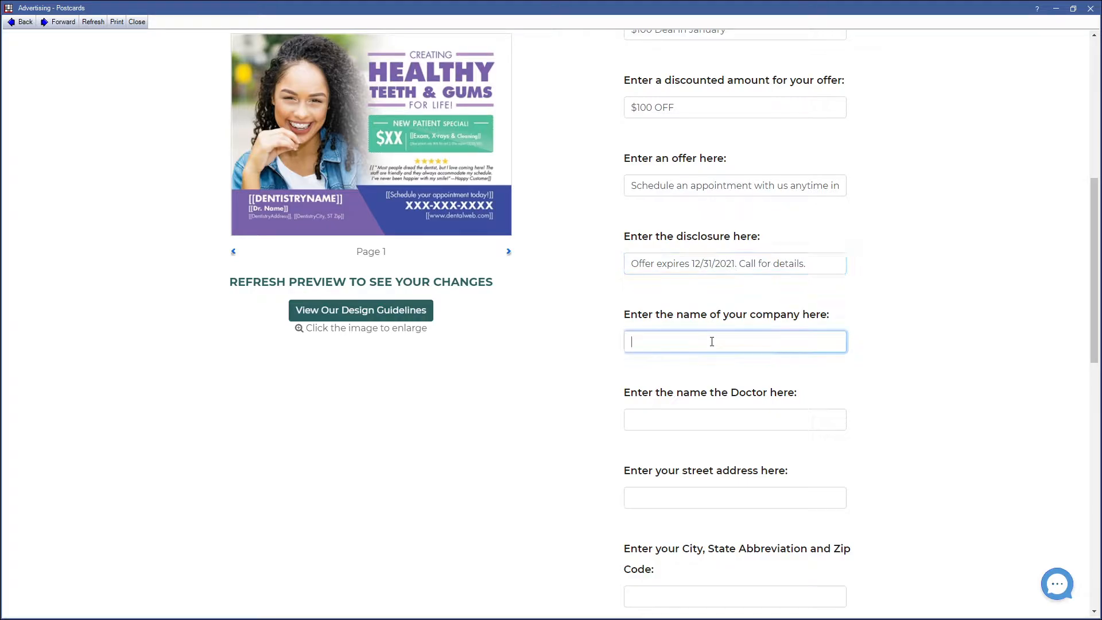
text(Open Dental So)
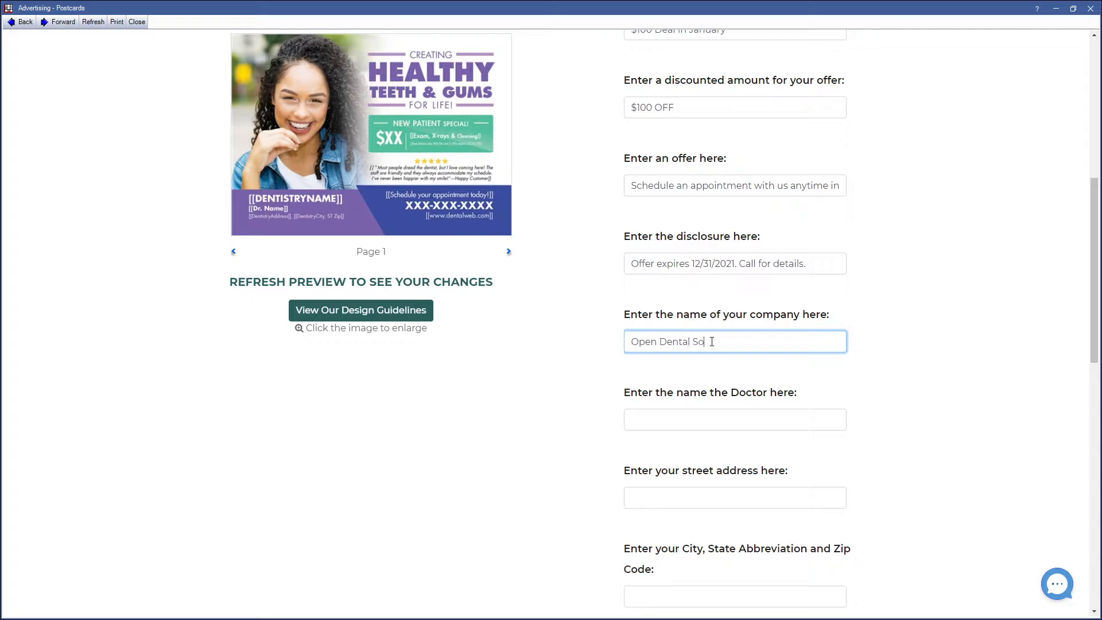
text(ftware)
click(812, 264)
Step: Enter the doctor's full name in the doctor field
click(777, 420)
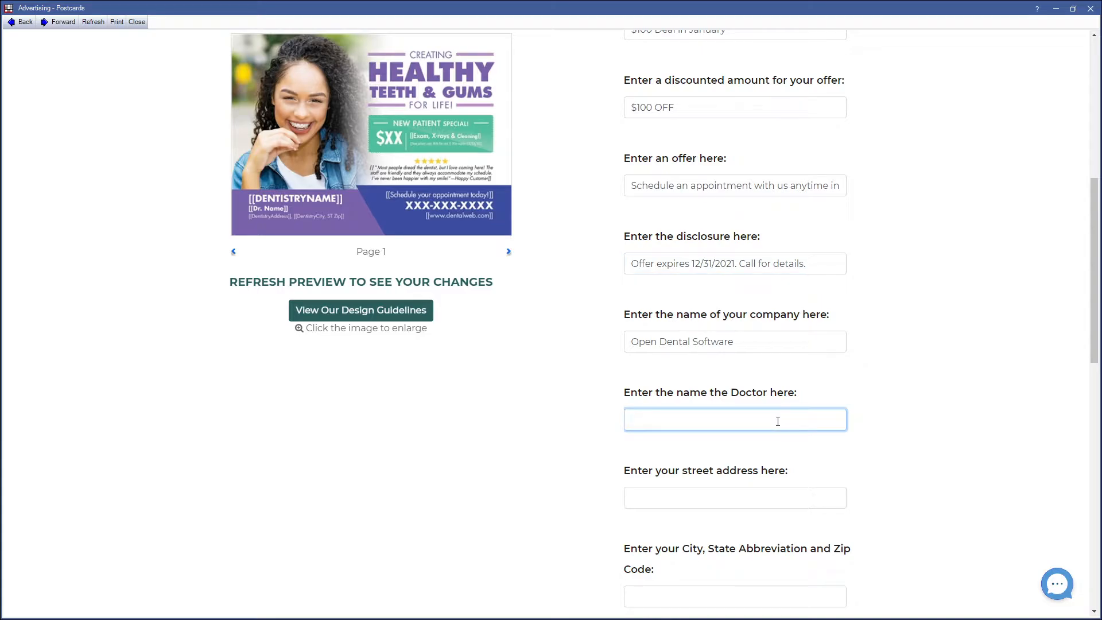
key(Tab)
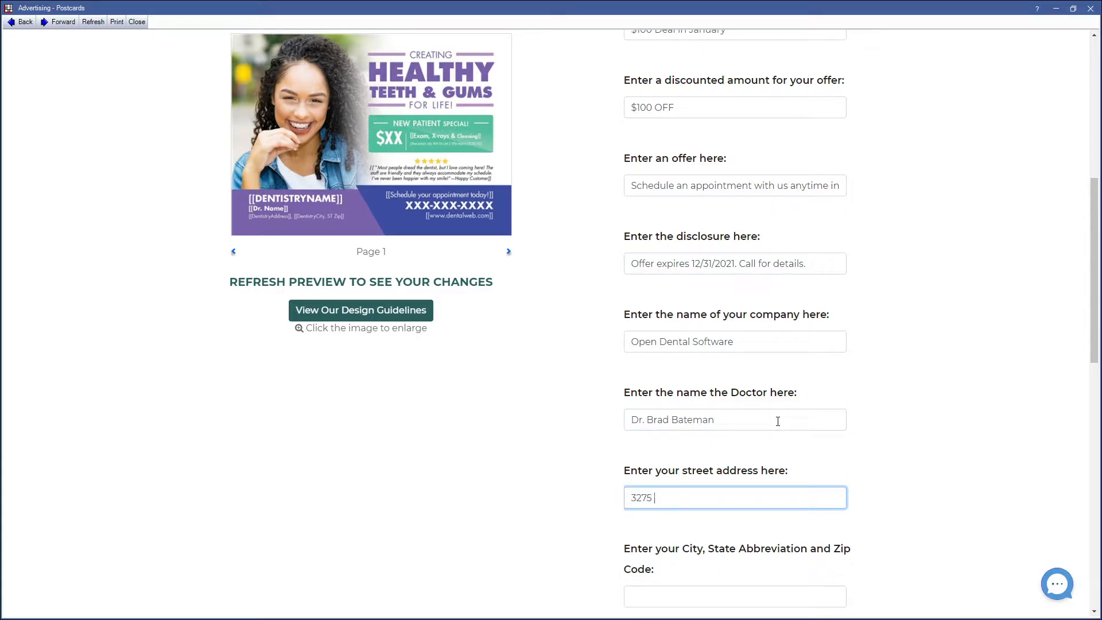
Step: Fill in the practice's street address and its city, state abbreviation and ZIP code
key(Tab)
text(Sa)
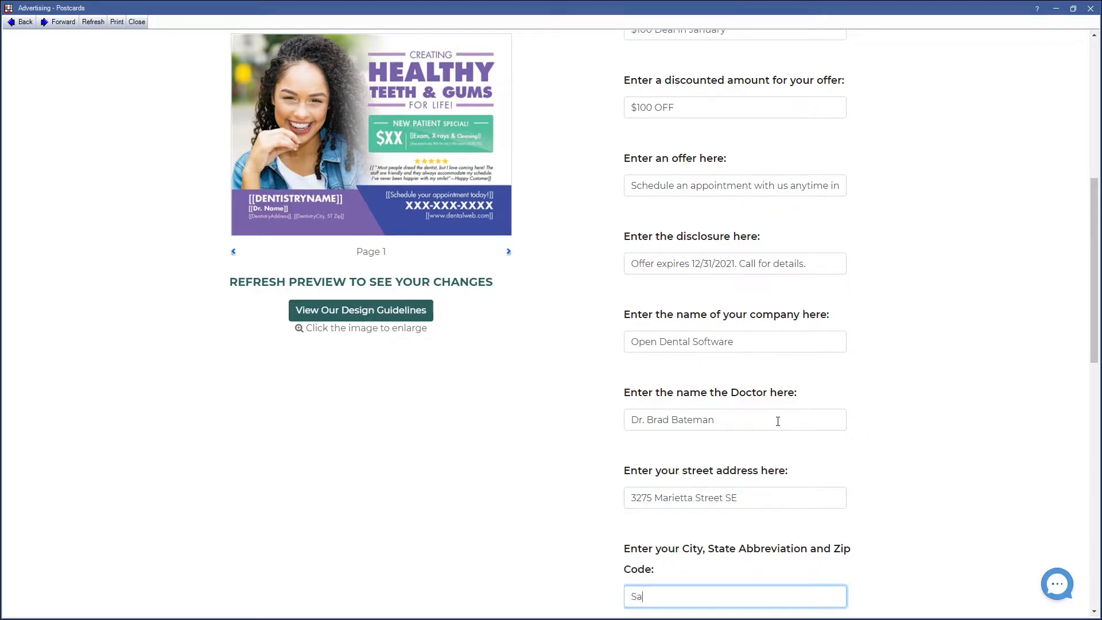
text(lem, Oregon 9730)
text(01)
key(Tab)
scroll(757, 270, down, 5)
click(706, 139)
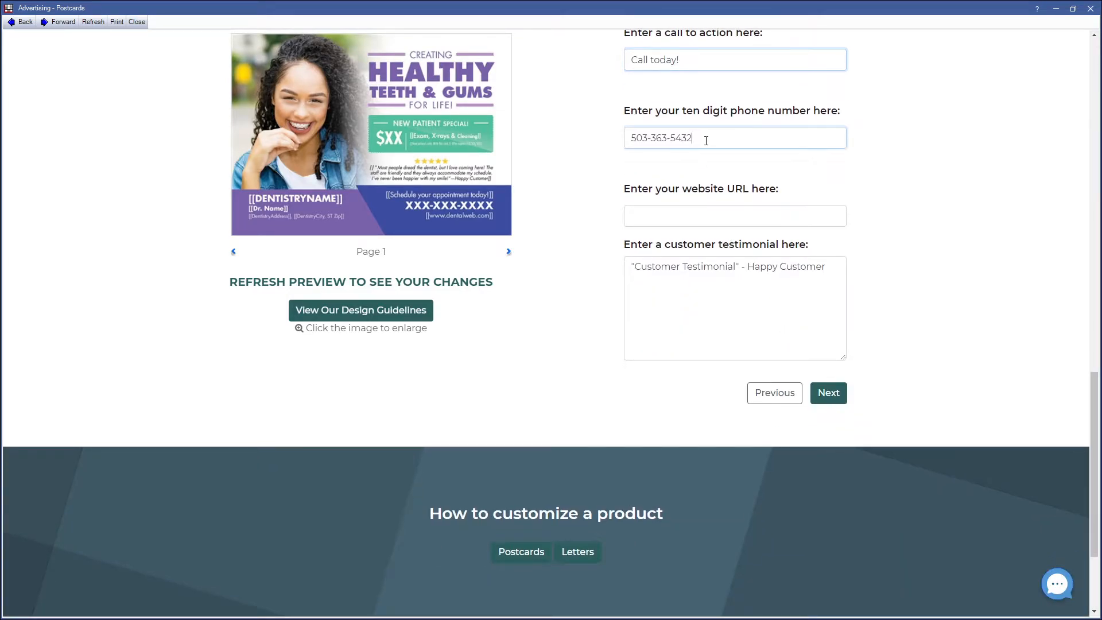
click(701, 217)
text(w)
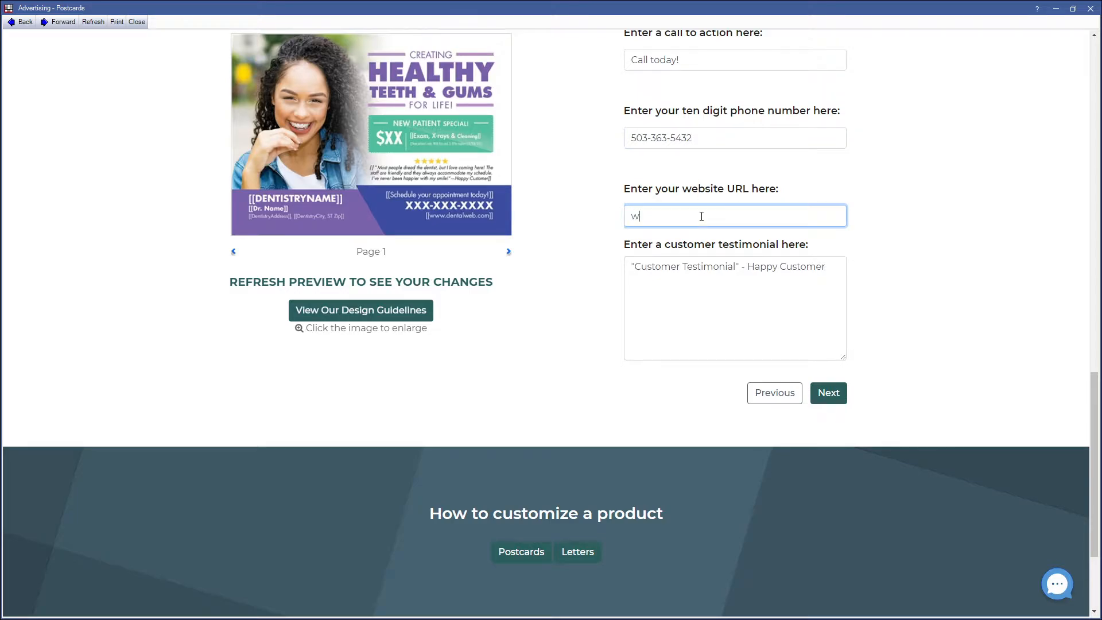
text(ww.opendental.com)
Step: Replace the placeholder testimonial with a quote praising the doctor as Salem's best, clear about treatment and great with pain management, then continue
click(735, 268)
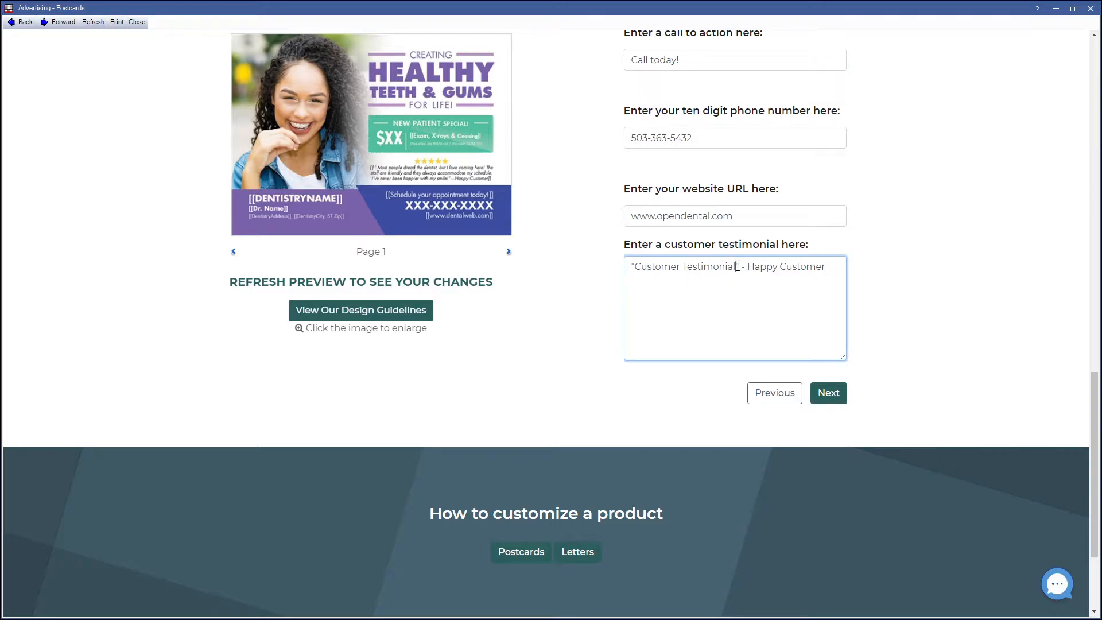
drag(737, 268, 635, 272)
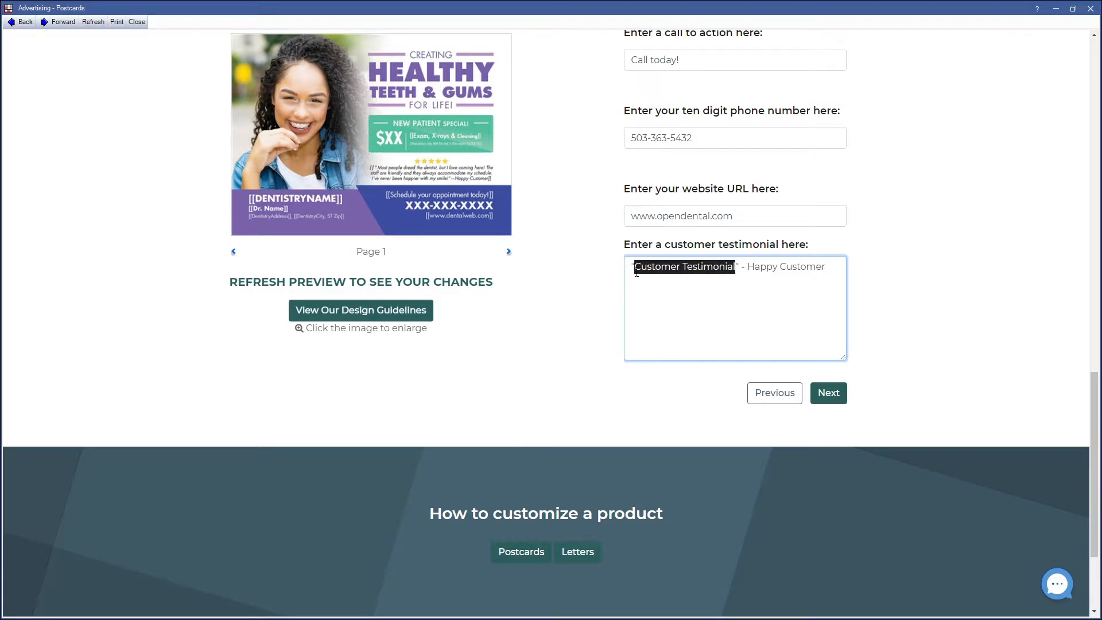
text(Dr. Batem)
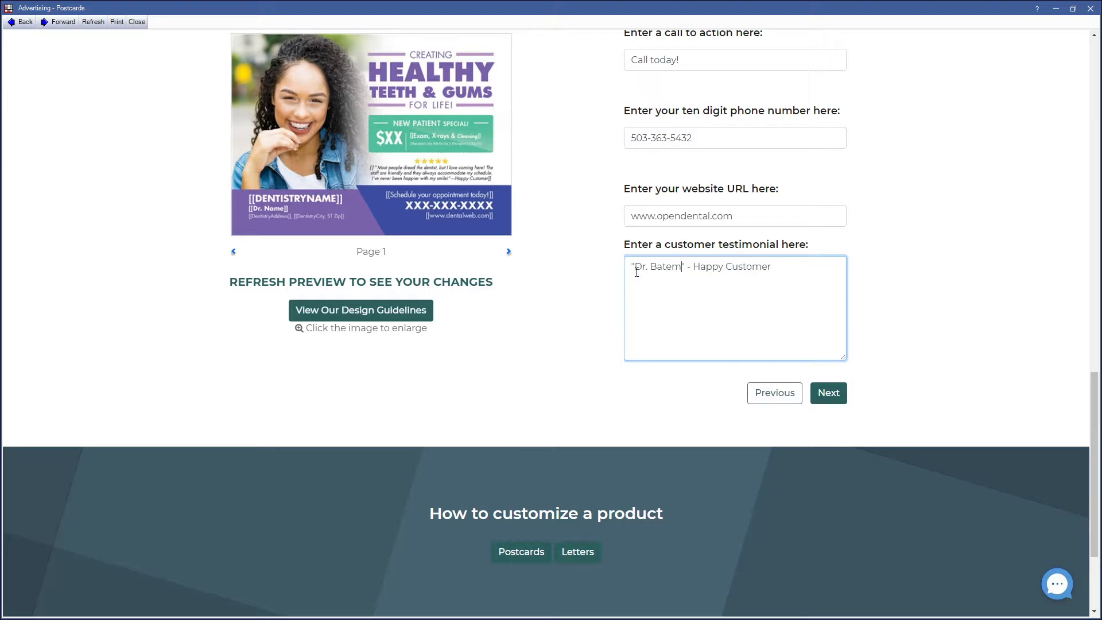
text(an is the best do)
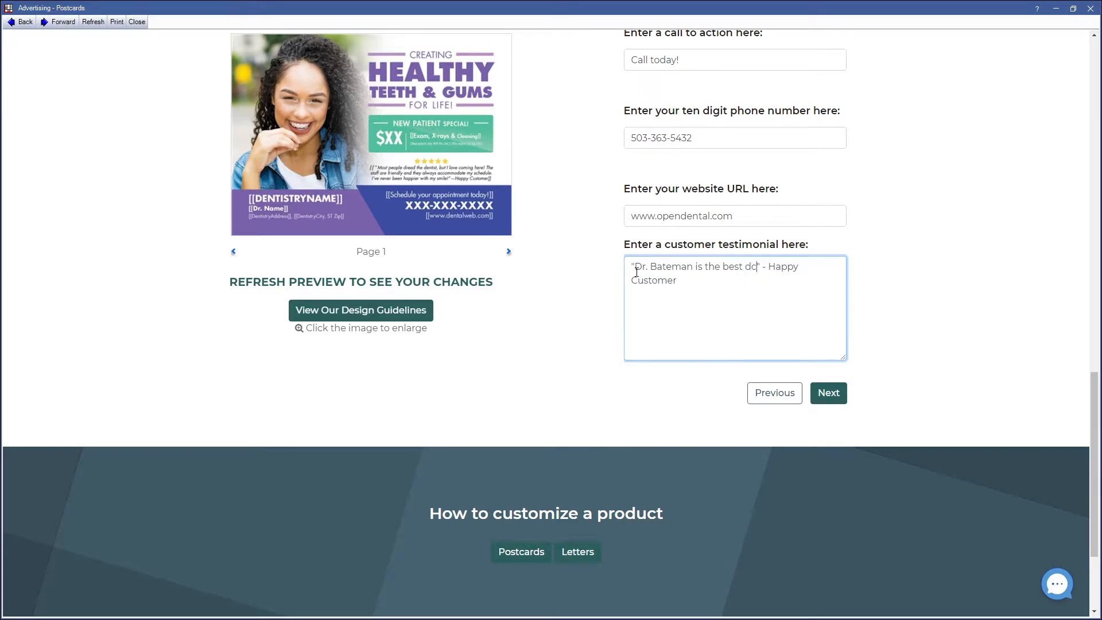
text(ctor in Salem.  He i)
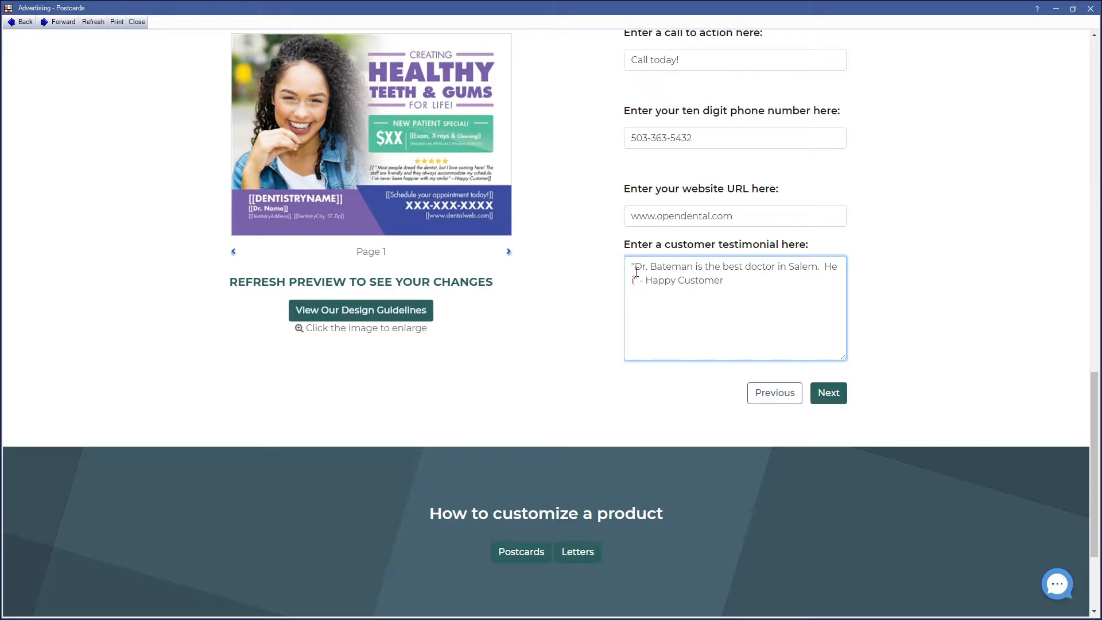
text(s good at communi)
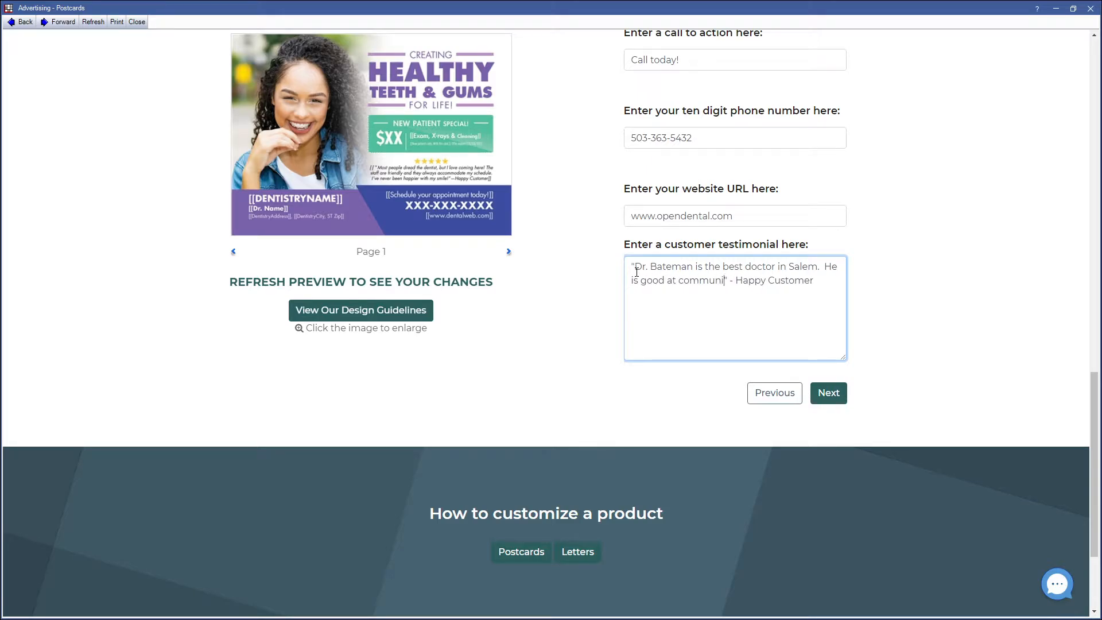
text(cating my ne)
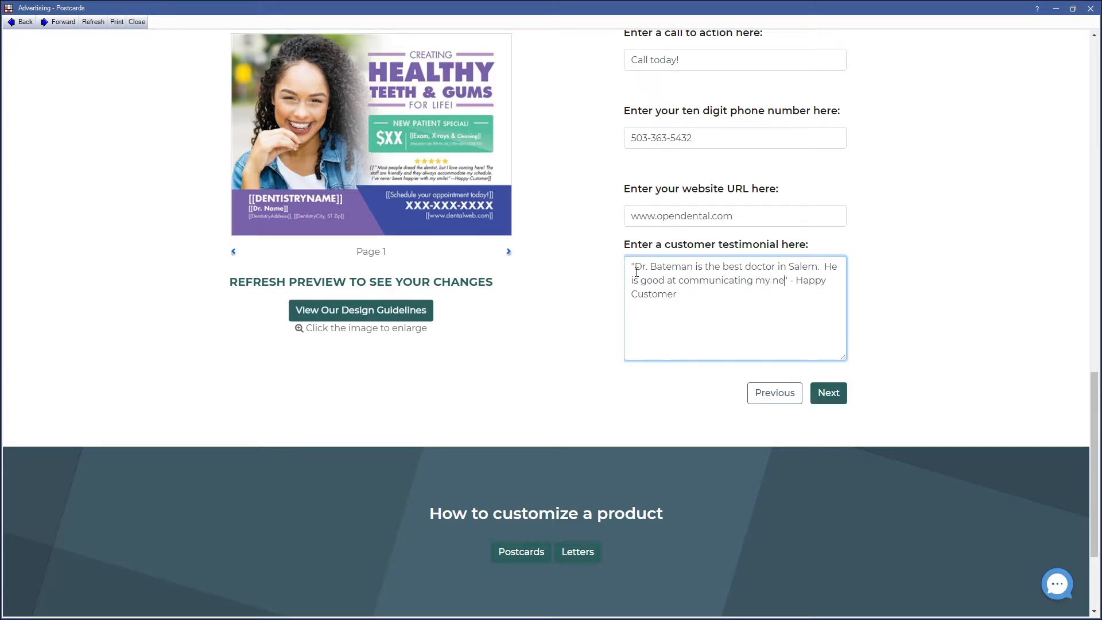
text(eded treatment i)
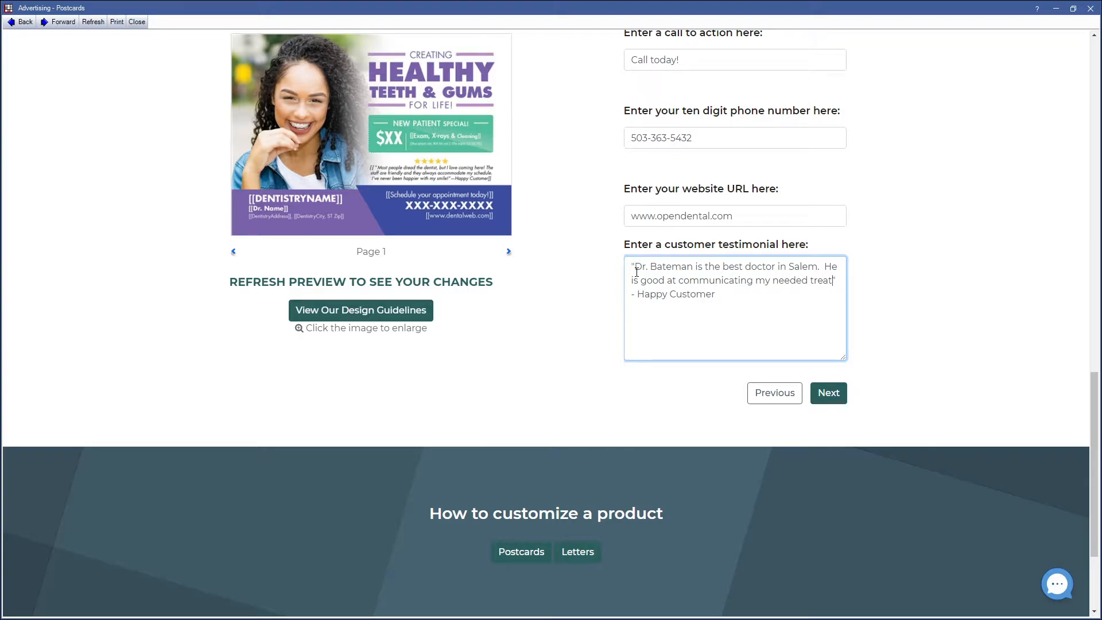
text(n a way I understand)
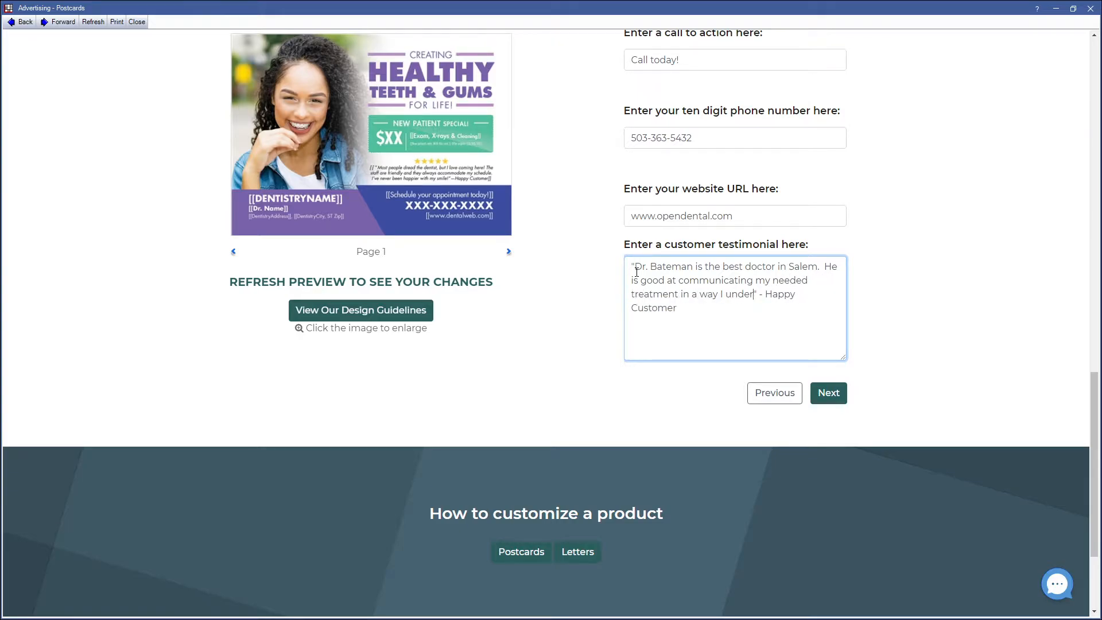
text( and )
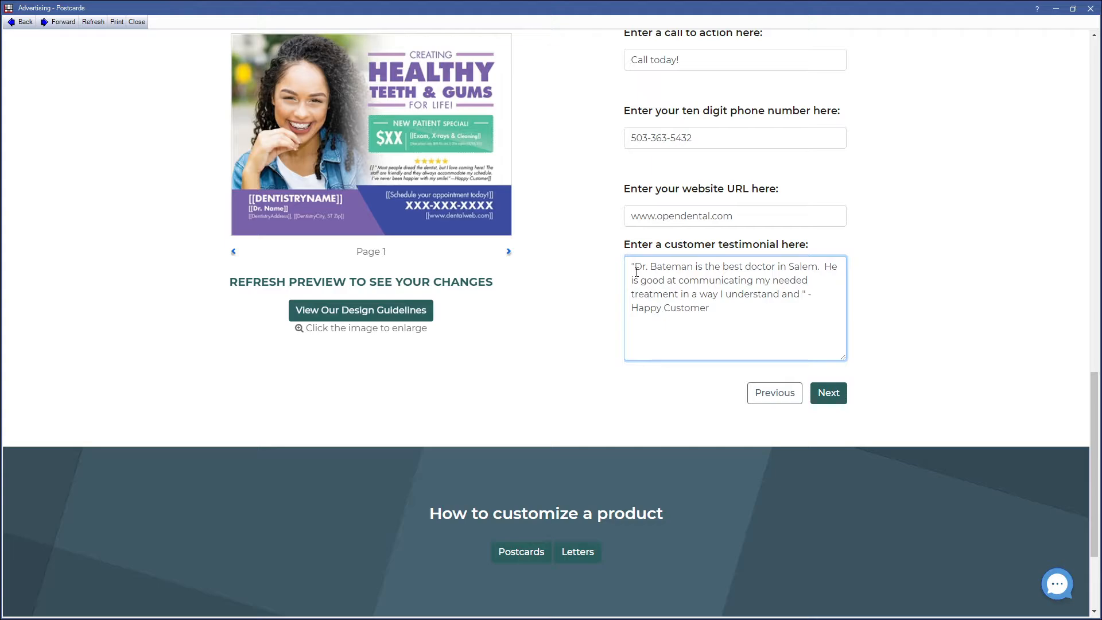
text(he is great with my pain )
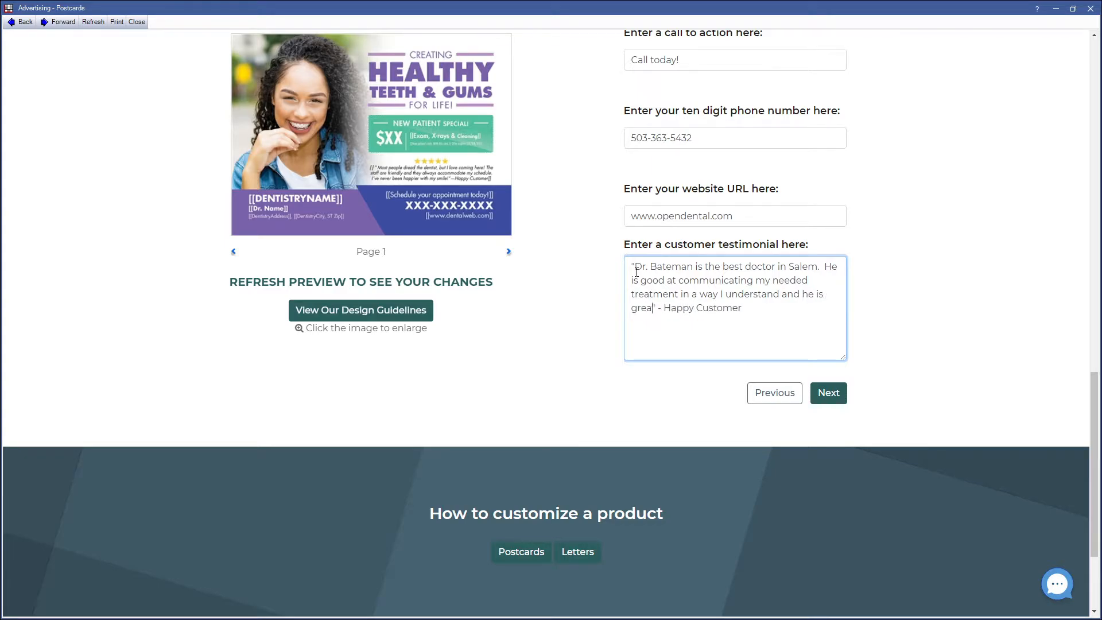
text(management)
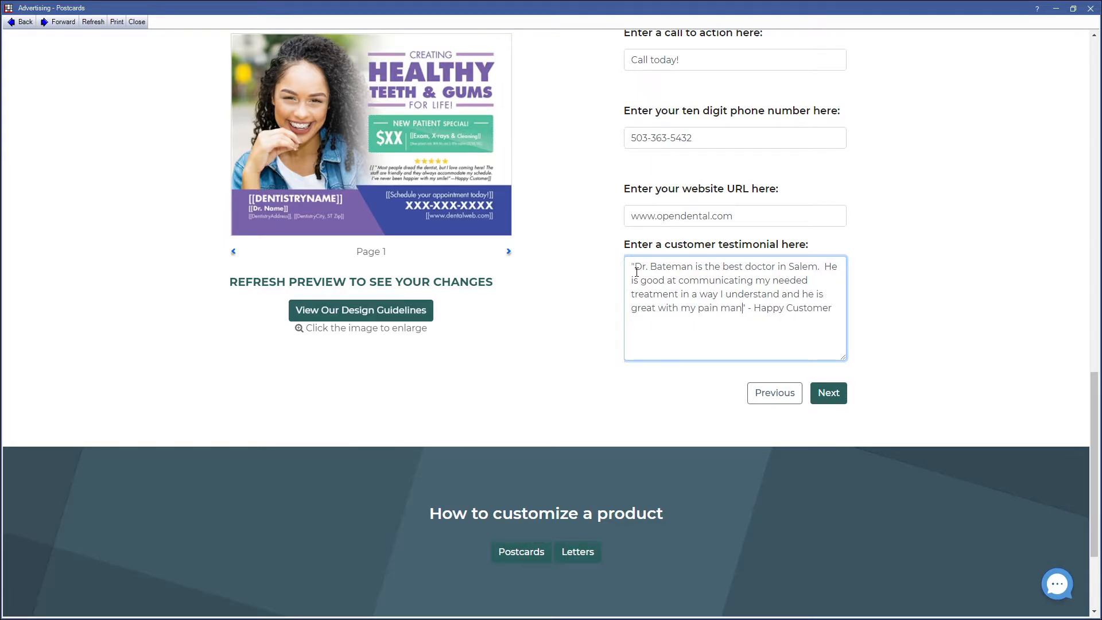
text(.)
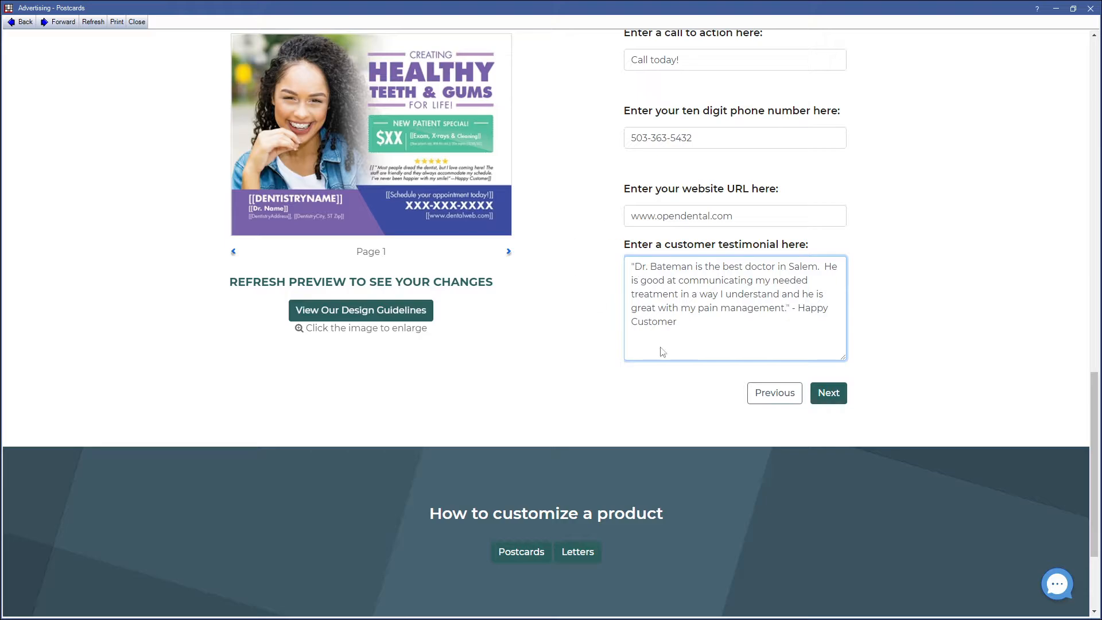
click(826, 397)
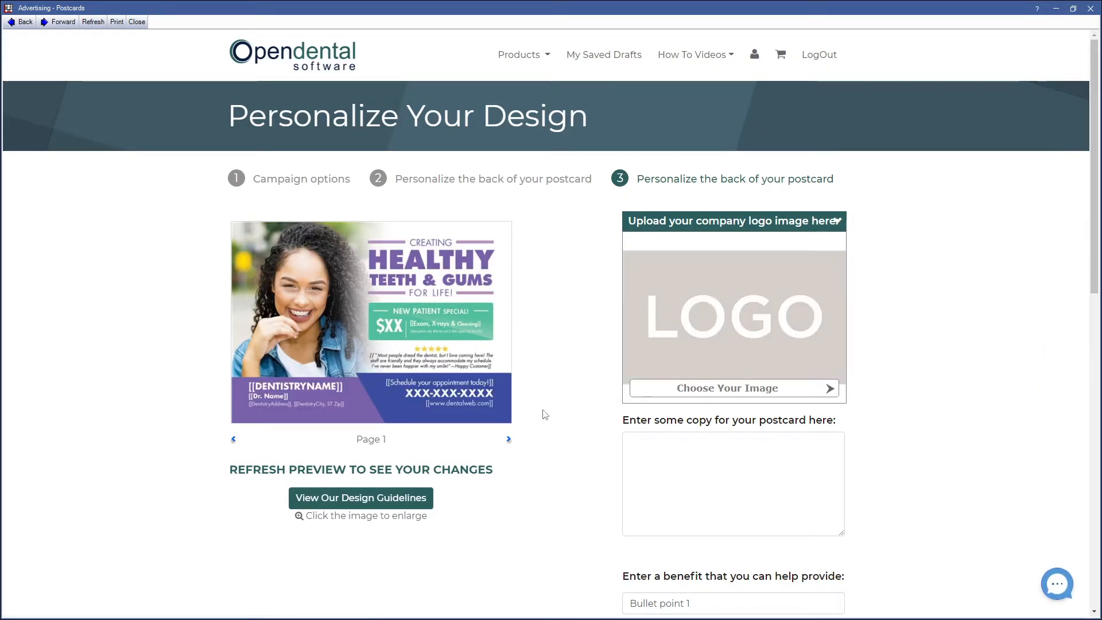
Step: Refresh the postcard preview to check the personalized front design
click(282, 474)
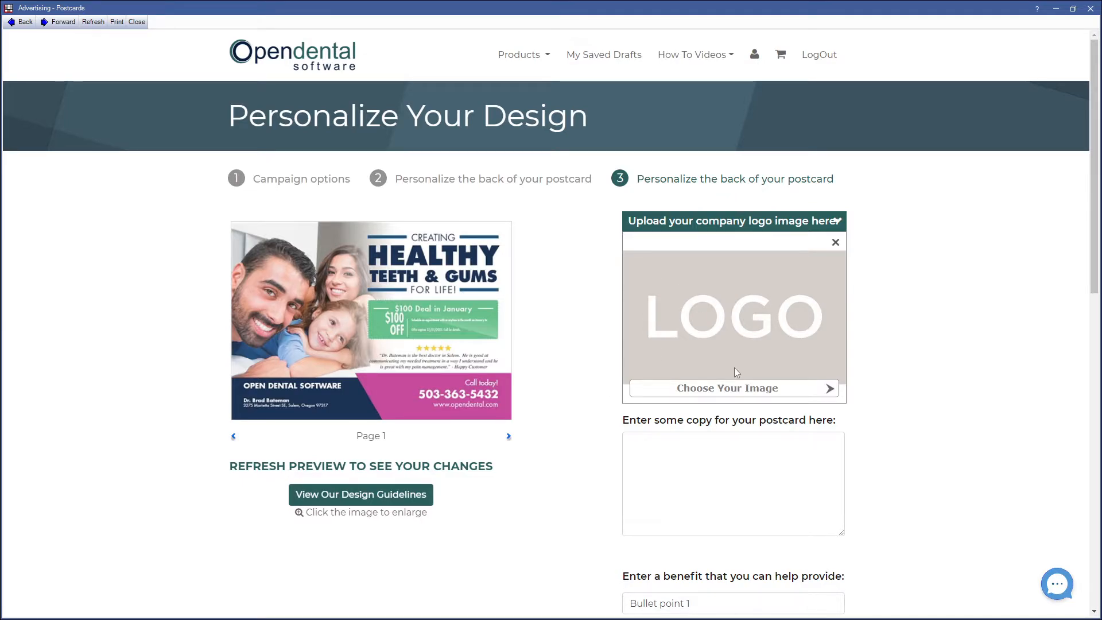
scroll(735, 367, down, 3)
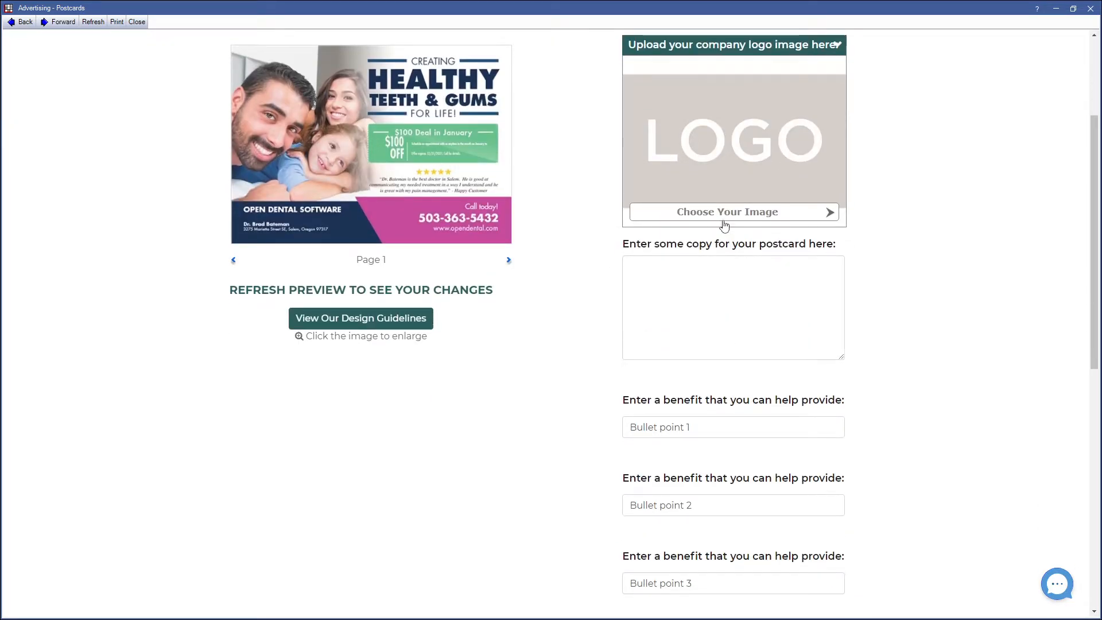
click(733, 303)
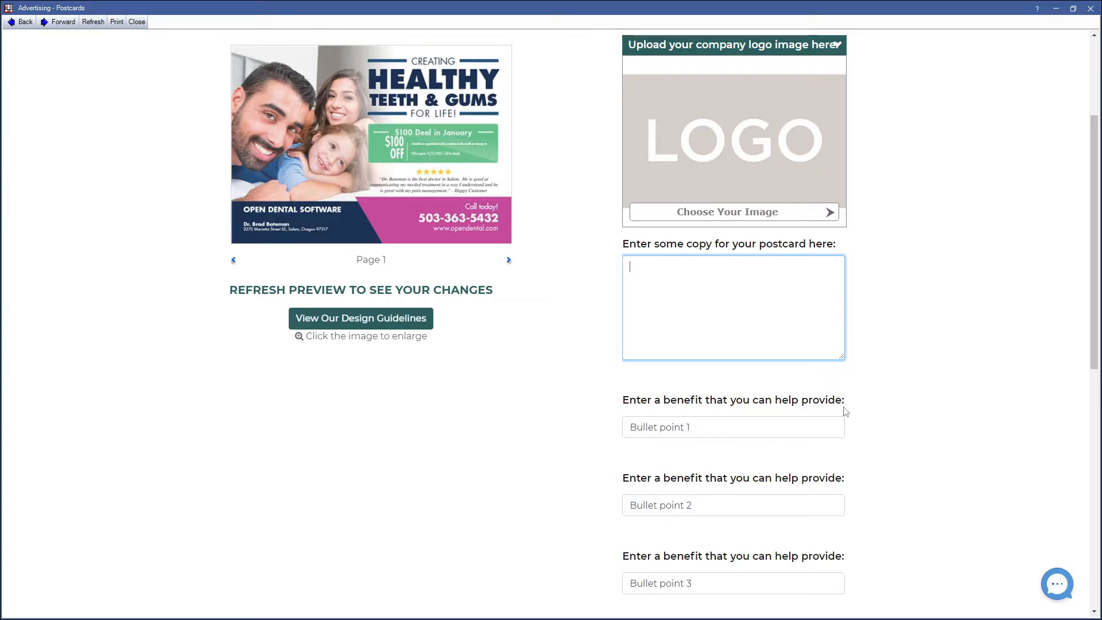
scroll(843, 411, down, 6)
scroll(840, 382, up, 3)
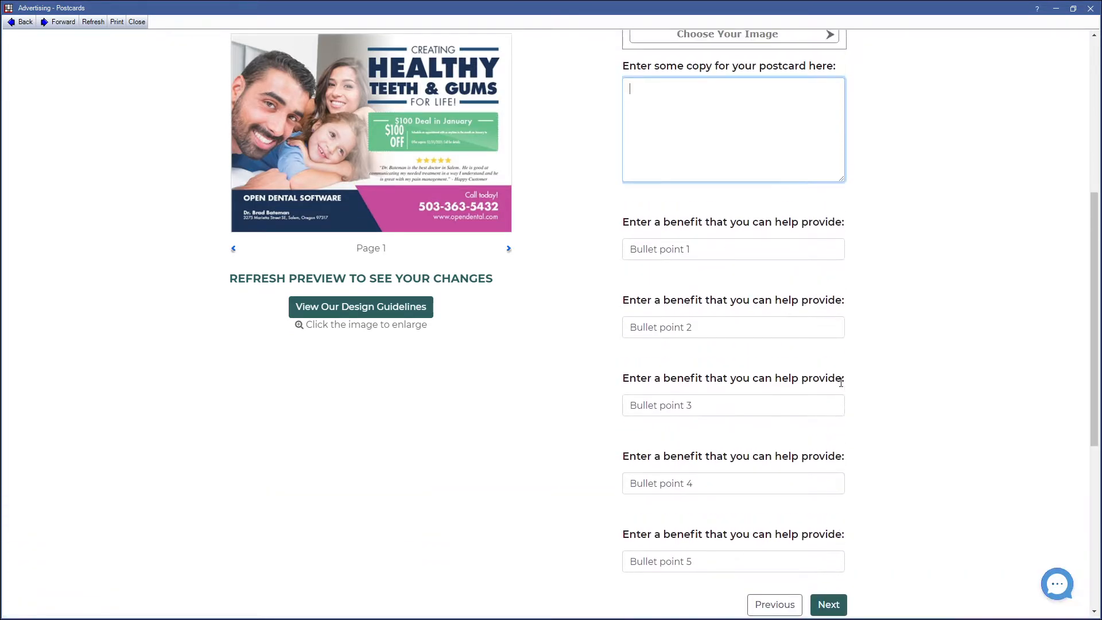
Step: Enter "Great with kids!" and "Clean smile everytime" as the first two benefit bullet points
drag(691, 251, 509, 253)
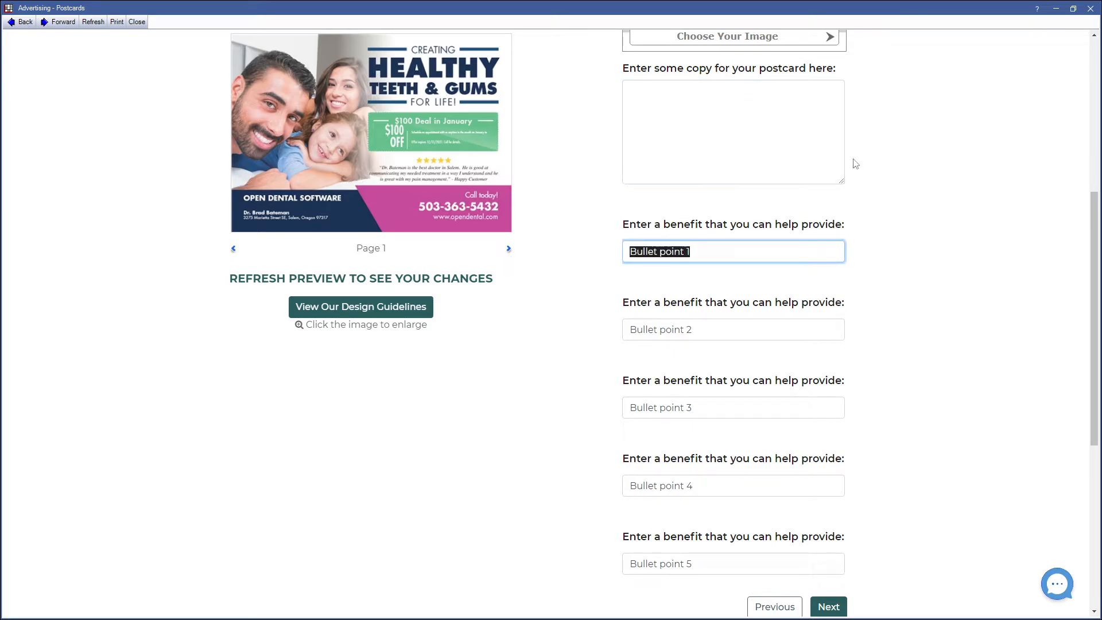
text(Great with kids!)
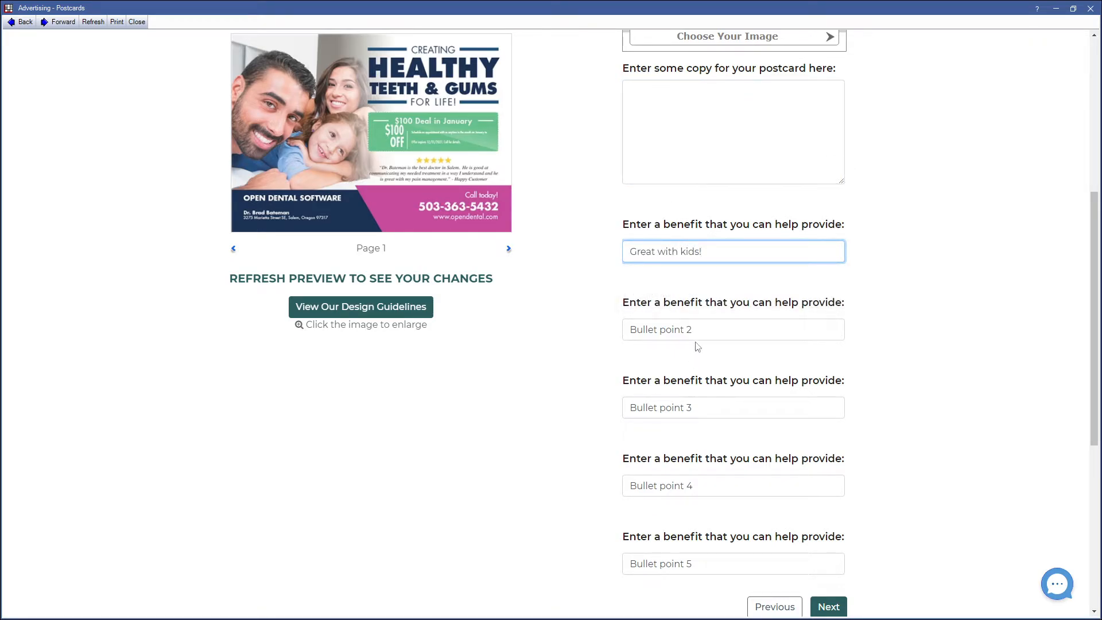
drag(696, 330, 529, 320)
text(Clean )
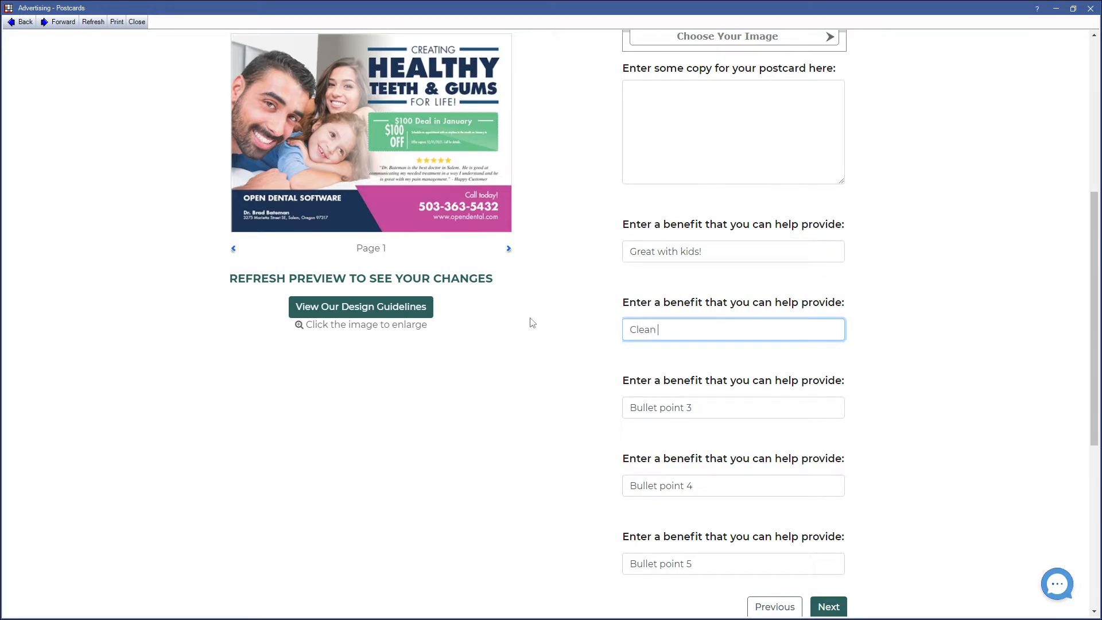
text(smile everytime)
key(Tab)
Step: Enter "Friendly Staff", "Massage chairs" and "Deals throughout the year" as the remaining benefits, then continue to the mailing list
text(Friendl)
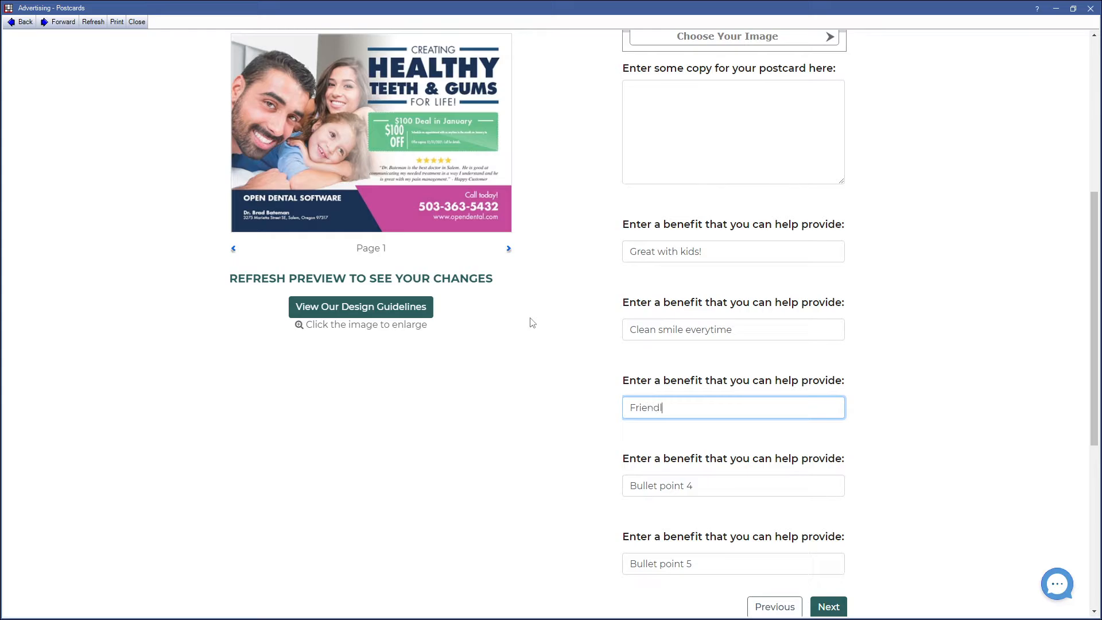
text(y Staff)
key(Tab)
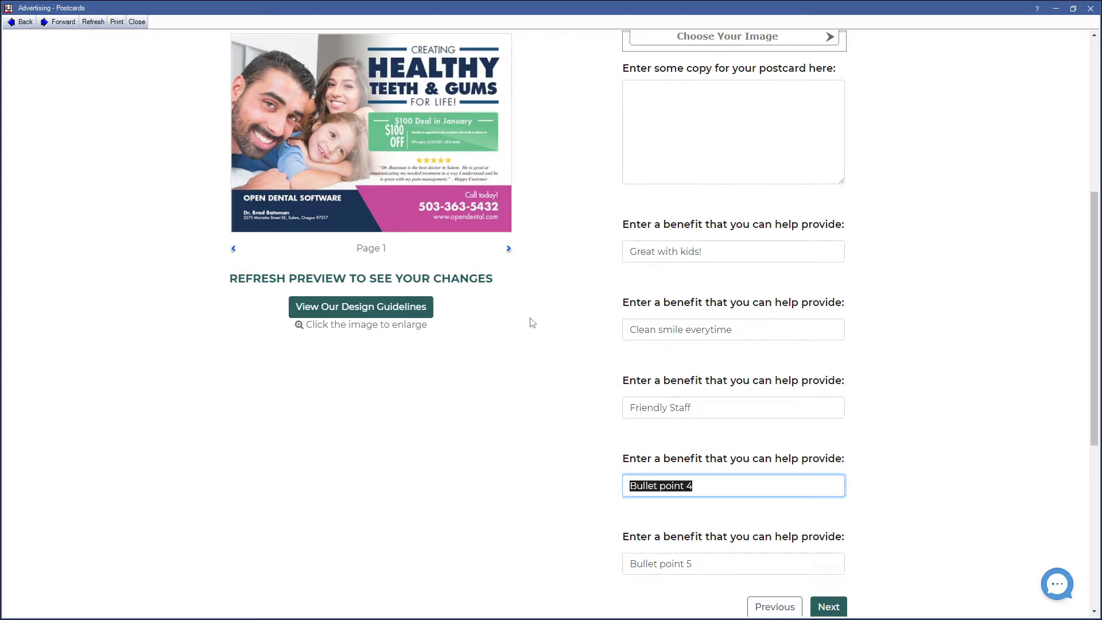
text(Massage chairs)
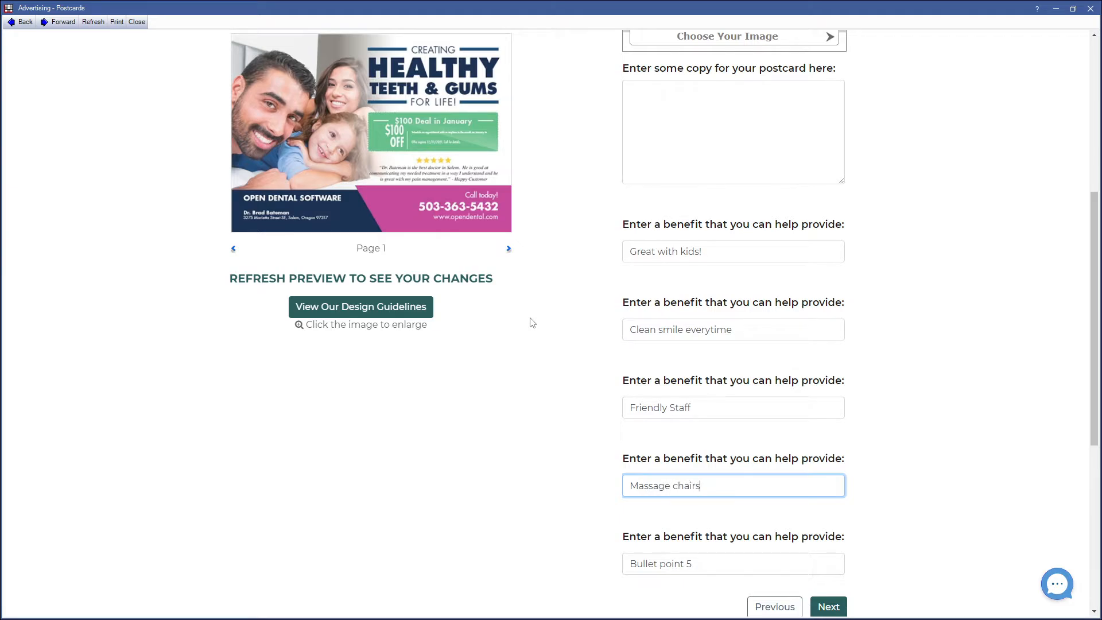
key(Tab)
key(BackSpace)
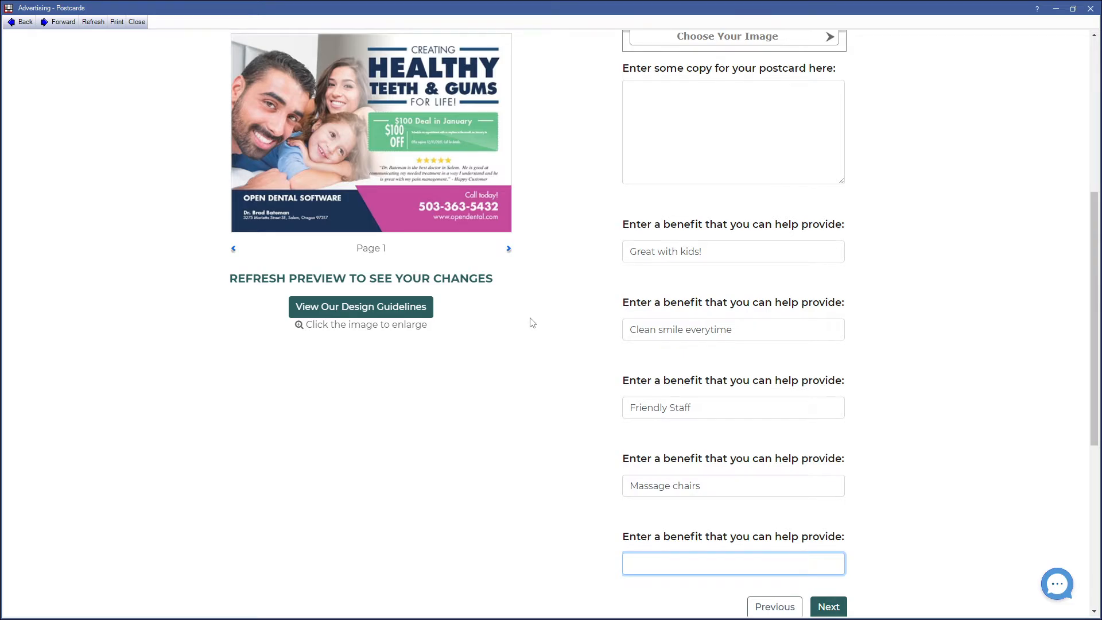
text(deal)
text(eals th)
text(roughout the year)
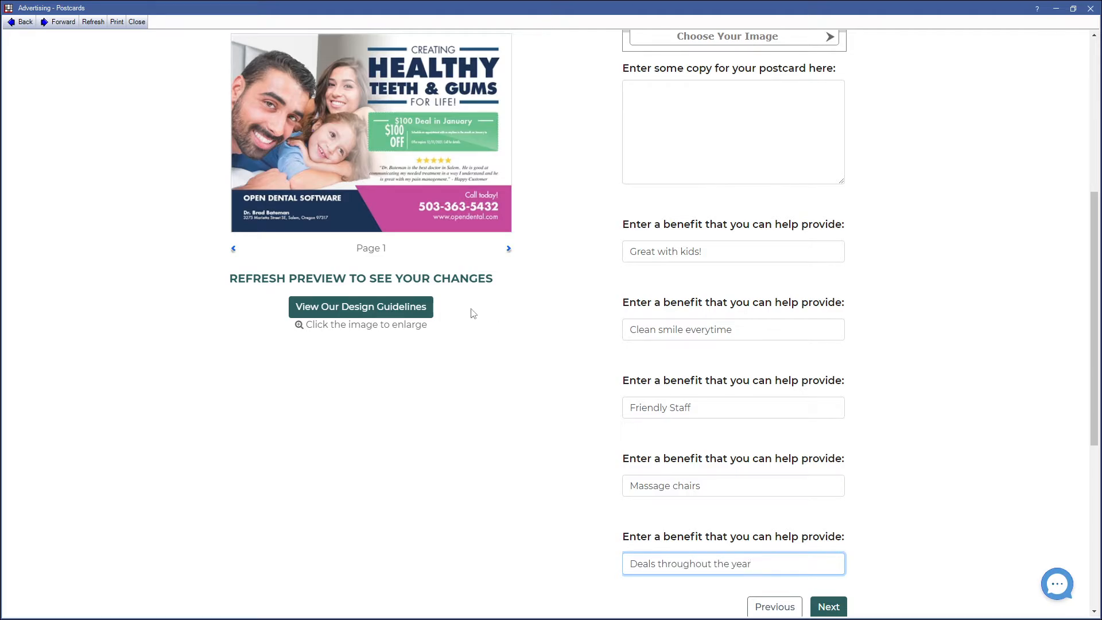
click(447, 285)
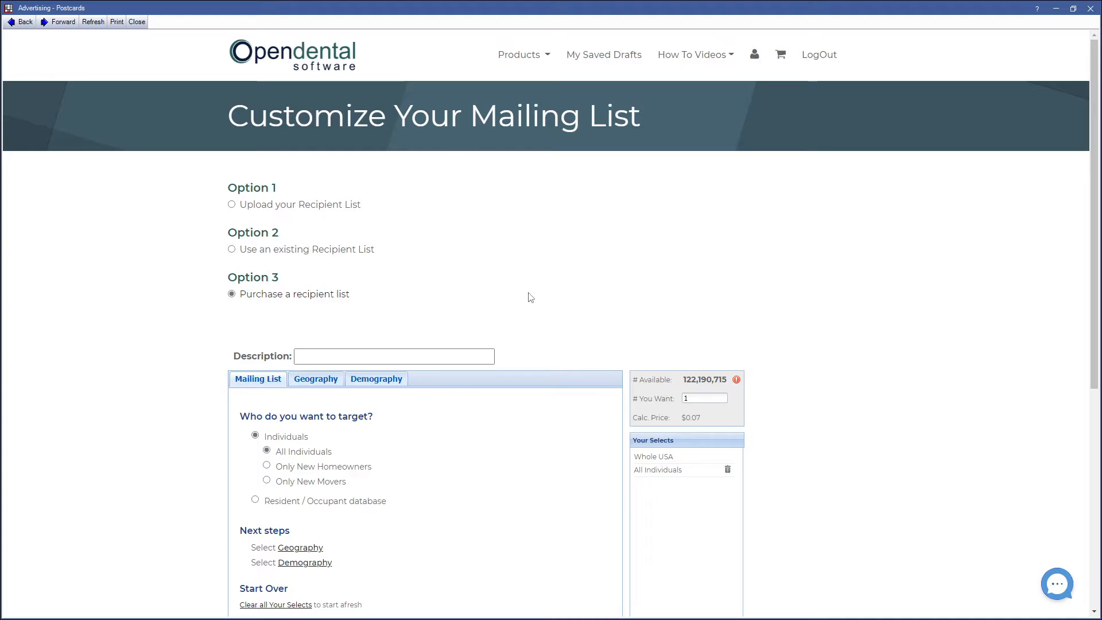
Step: Choose the existing $100 Deal 11/18/2021 recipient list, keep its field matches and continue
click(245, 255)
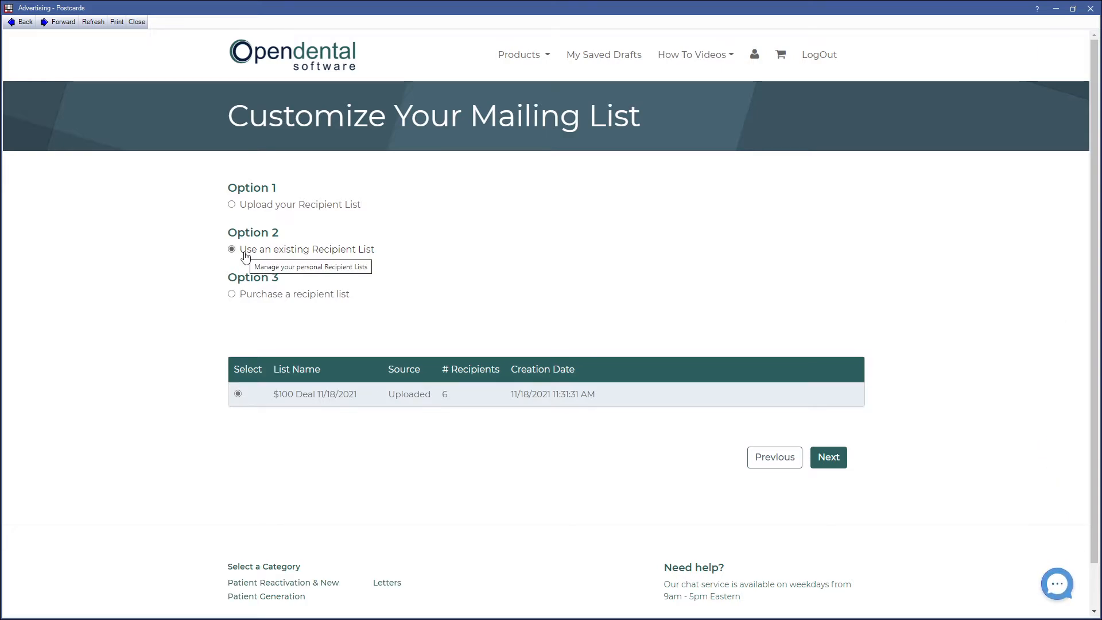
click(232, 295)
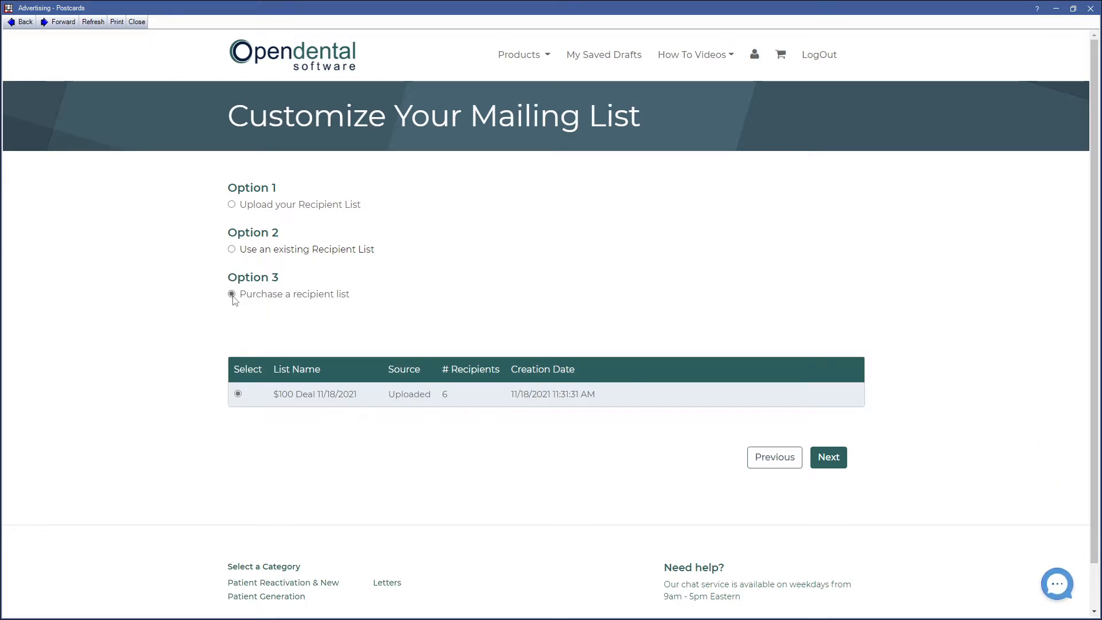
scroll(229, 321, down, 3)
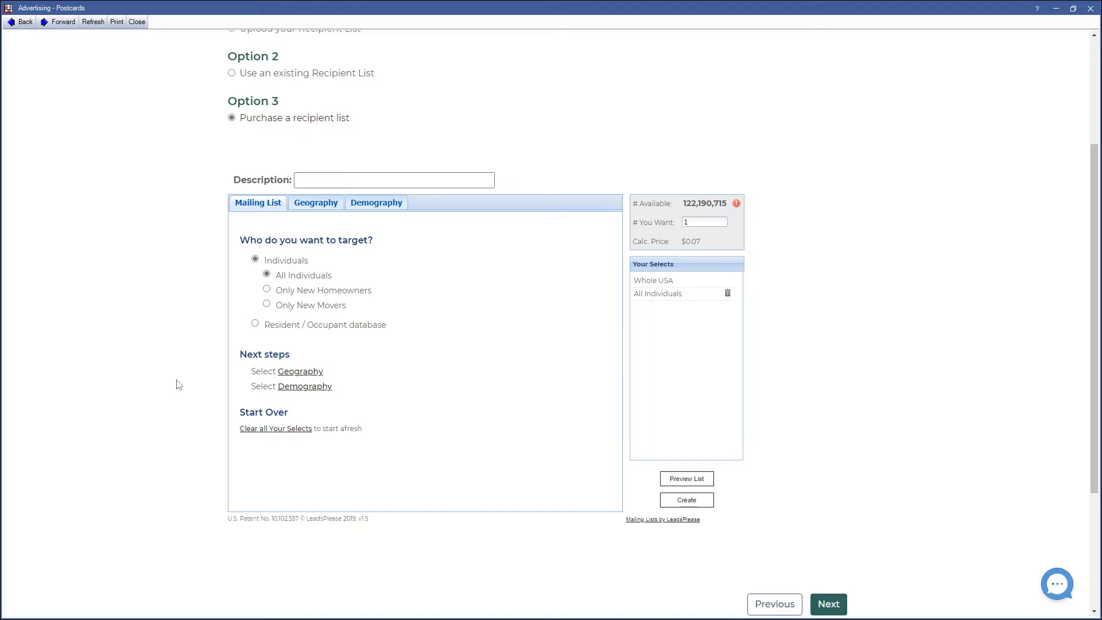
scroll(179, 384, up, 2)
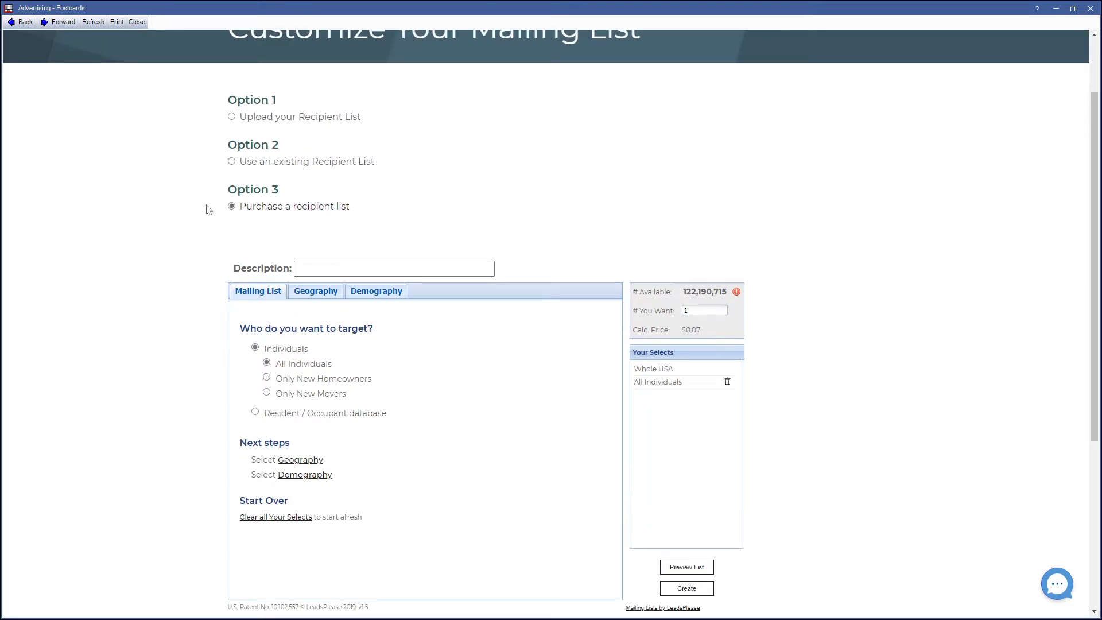
click(231, 163)
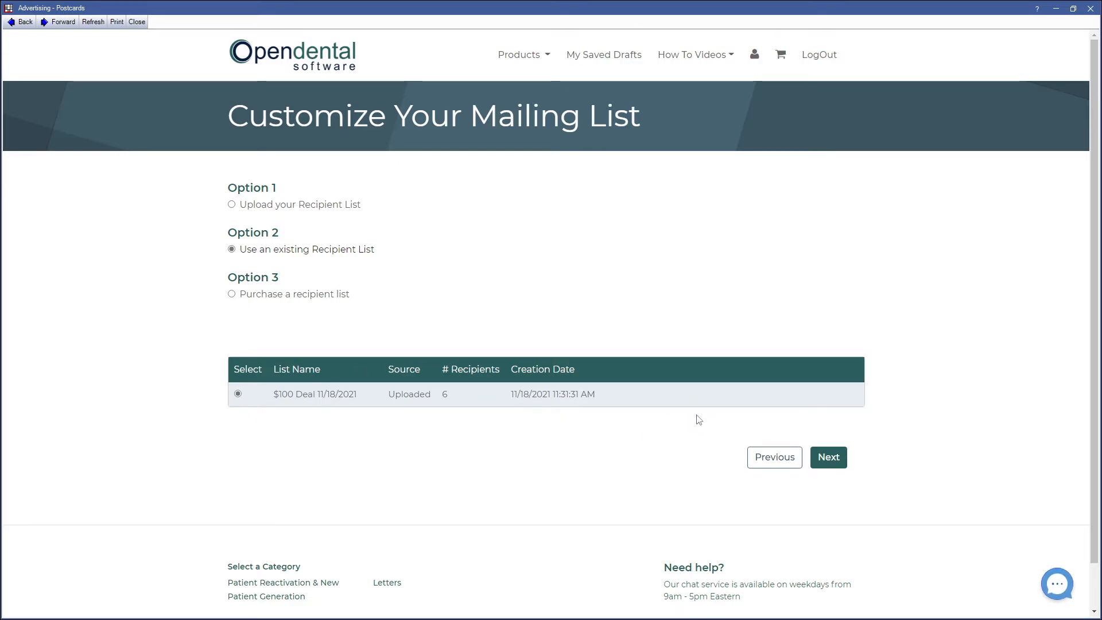
click(829, 457)
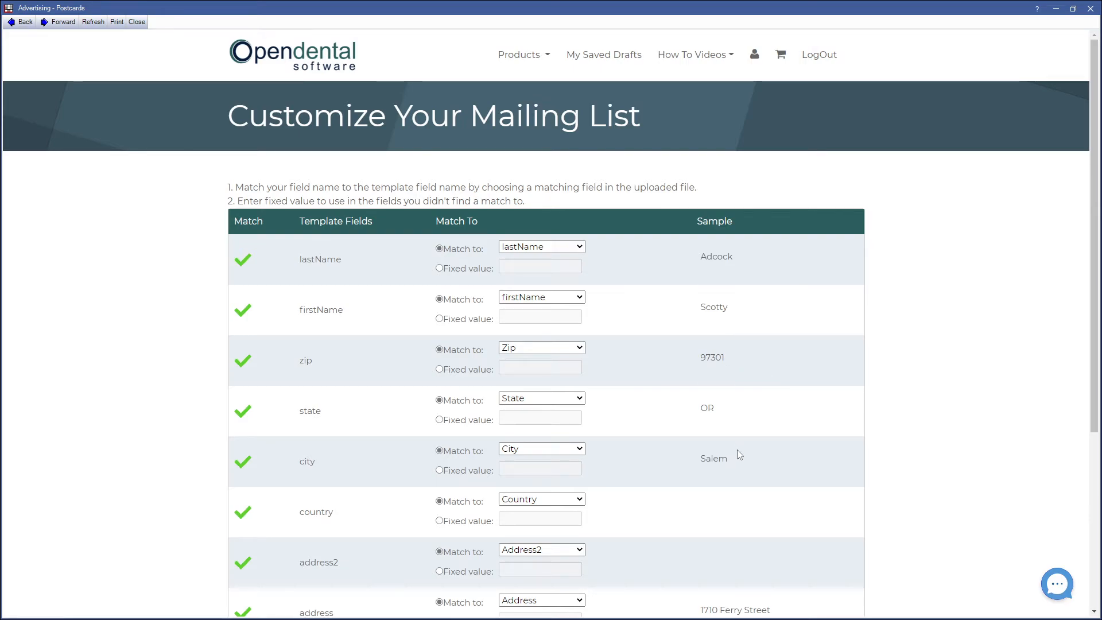
scroll(738, 450, down, 3)
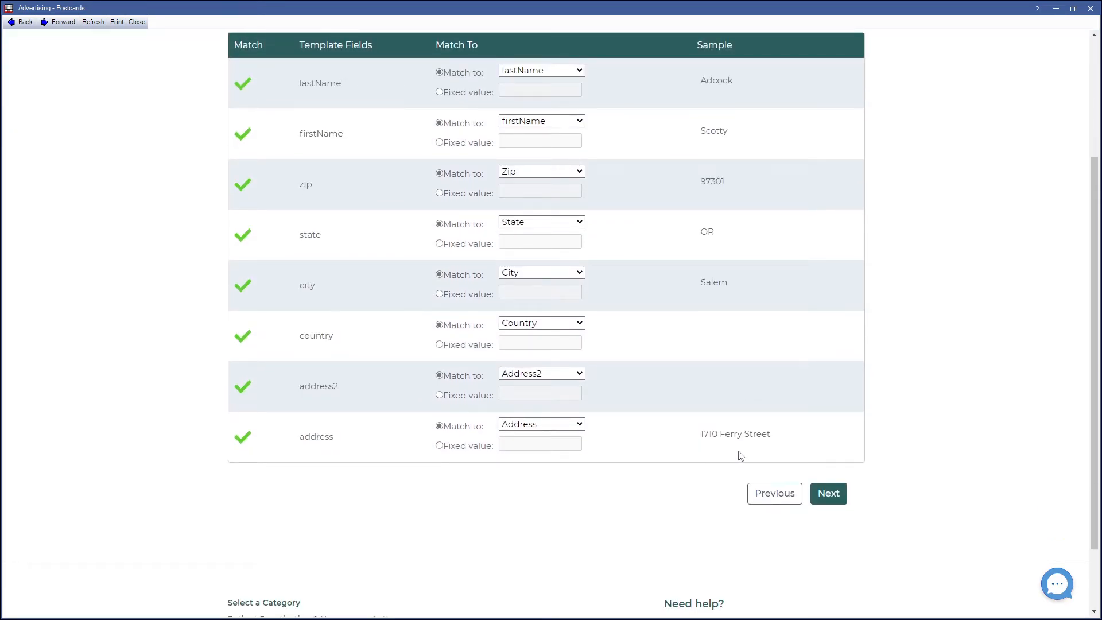
click(838, 502)
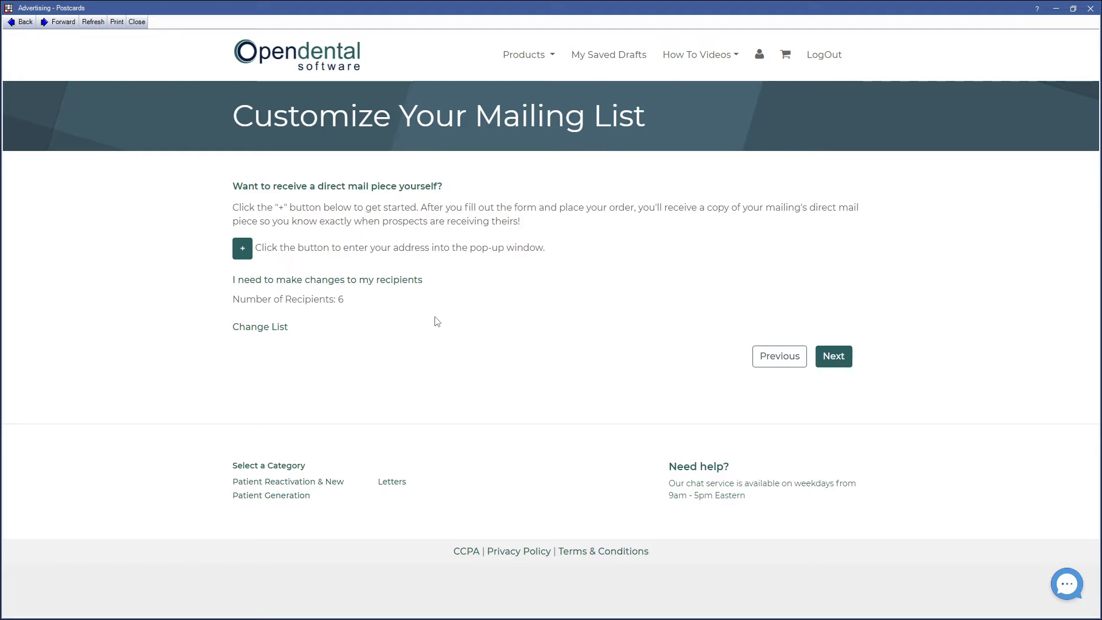
Step: Open and close the self-mailing address form without adding a record, then continue to design approval
click(243, 250)
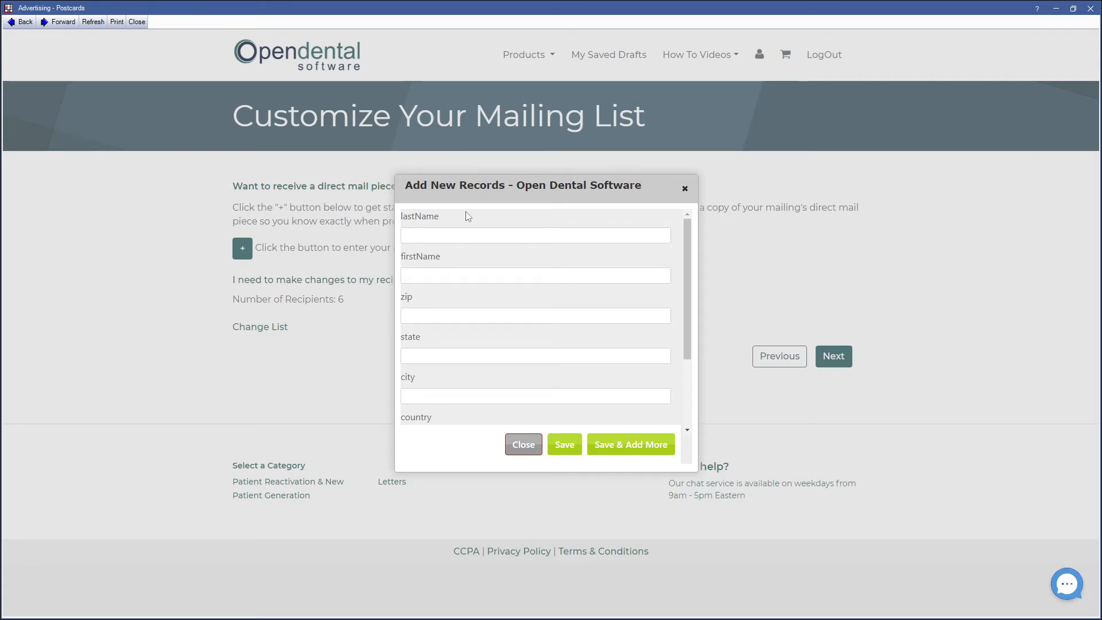
click(684, 191)
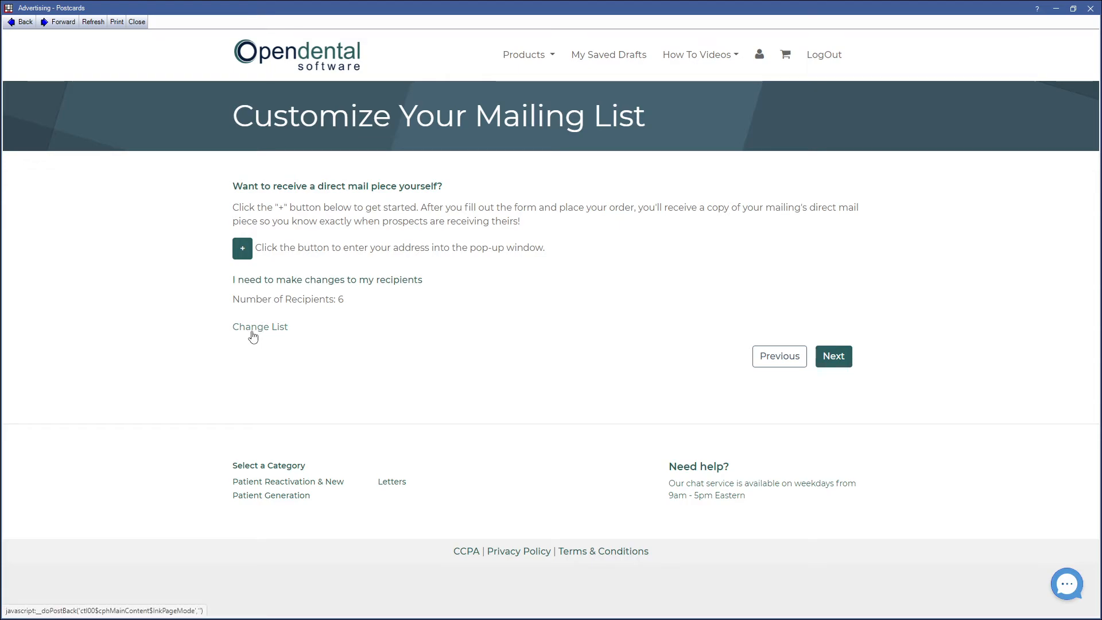
click(828, 362)
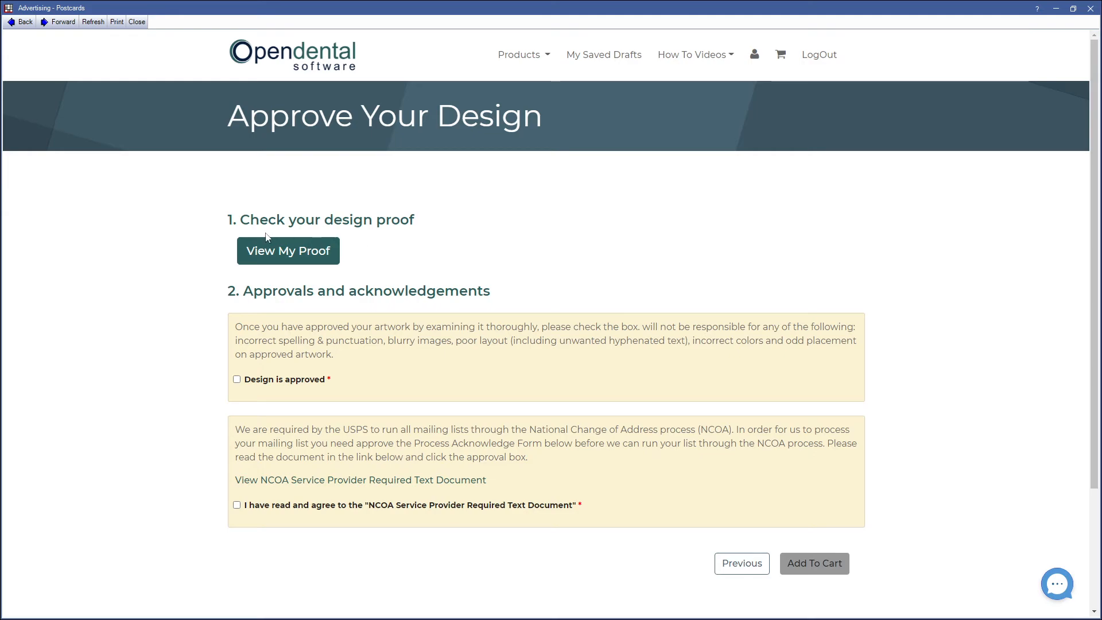
Step: Review both pages of the design proof
click(286, 253)
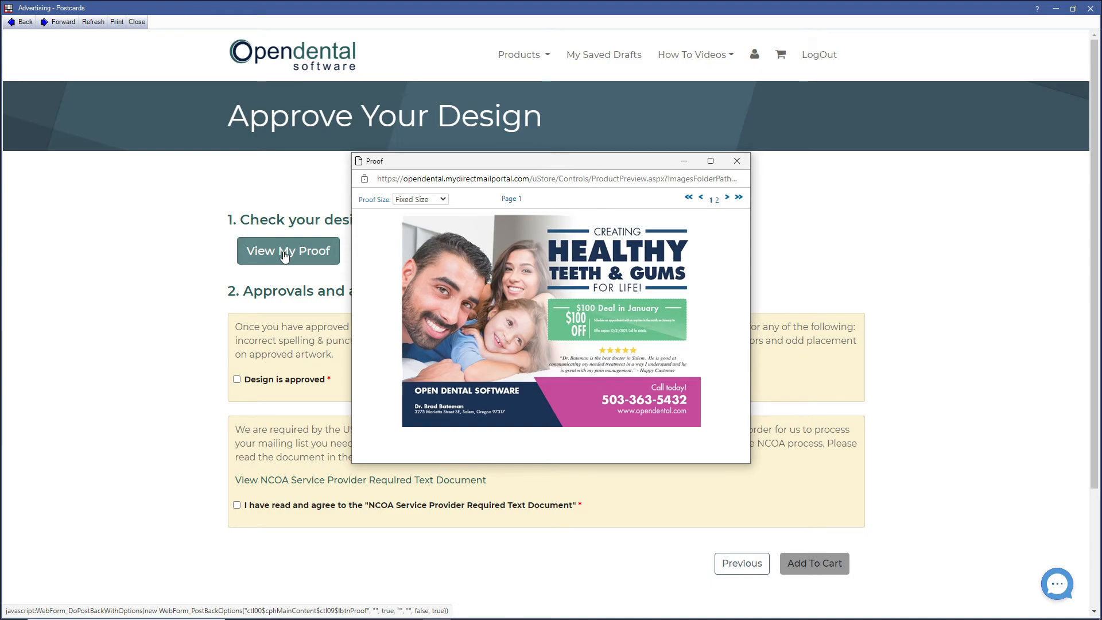
click(727, 199)
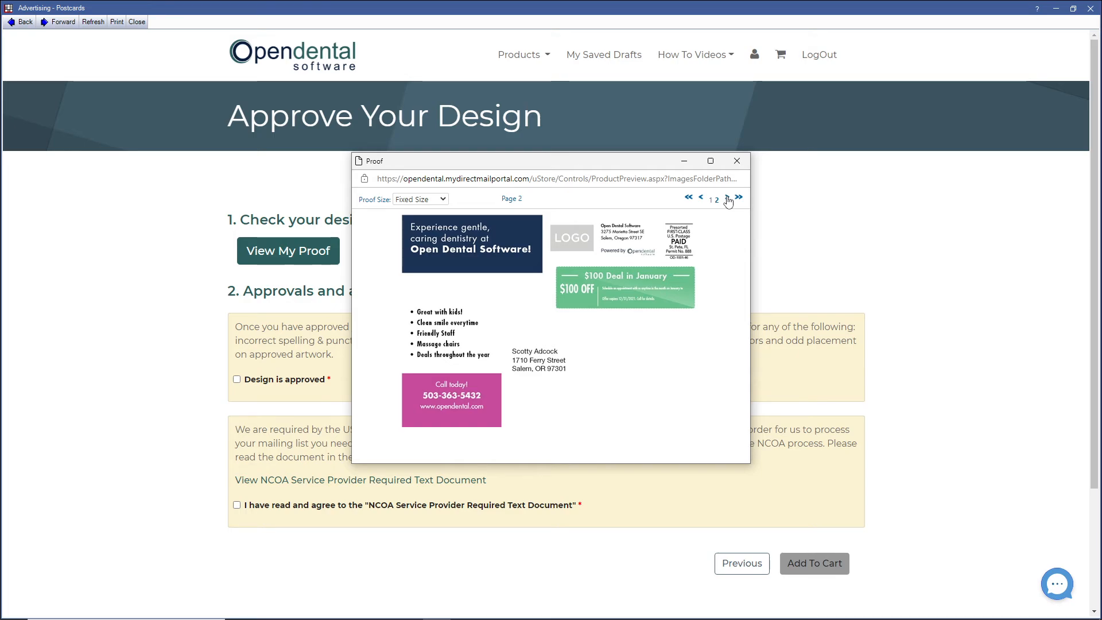
click(738, 162)
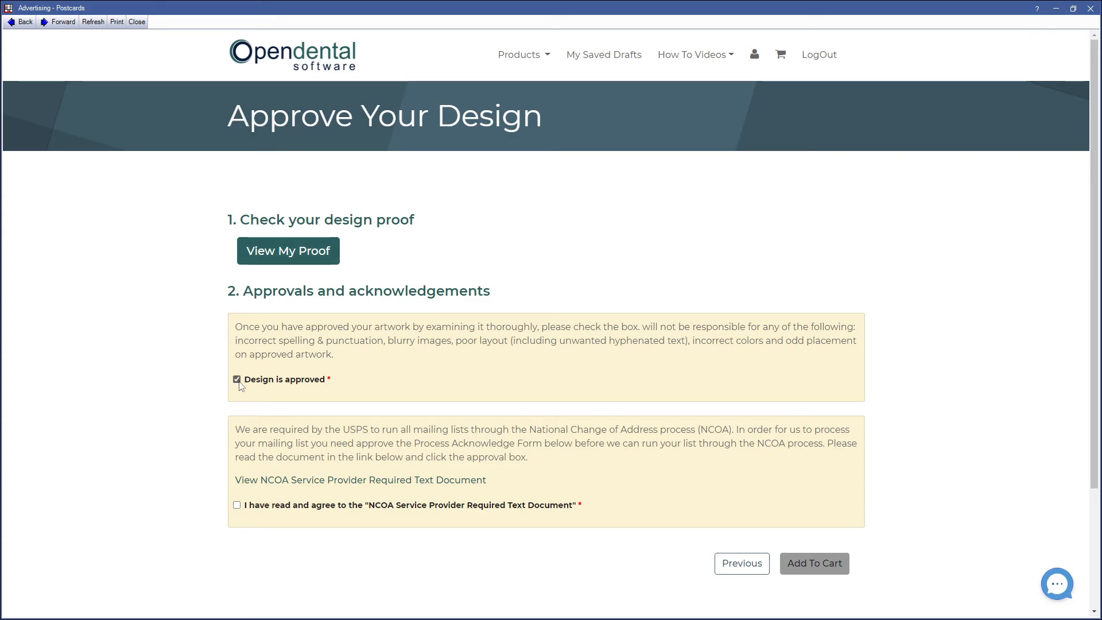
Step: Approve the design, agree to the NCOA service provider document, and add the order to the cart
click(236, 505)
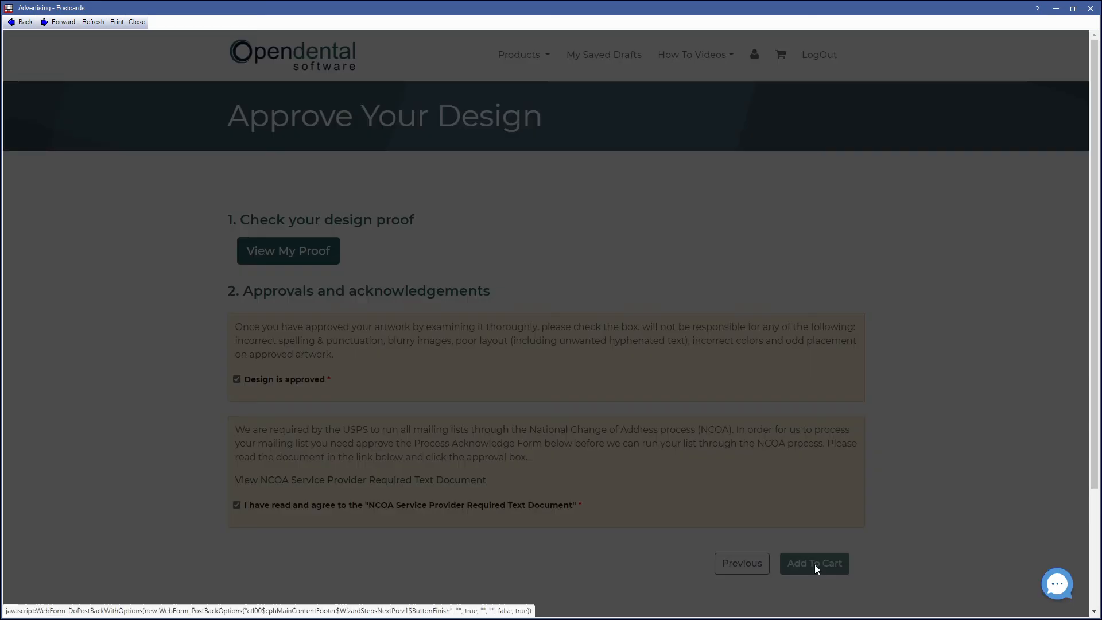
click(816, 564)
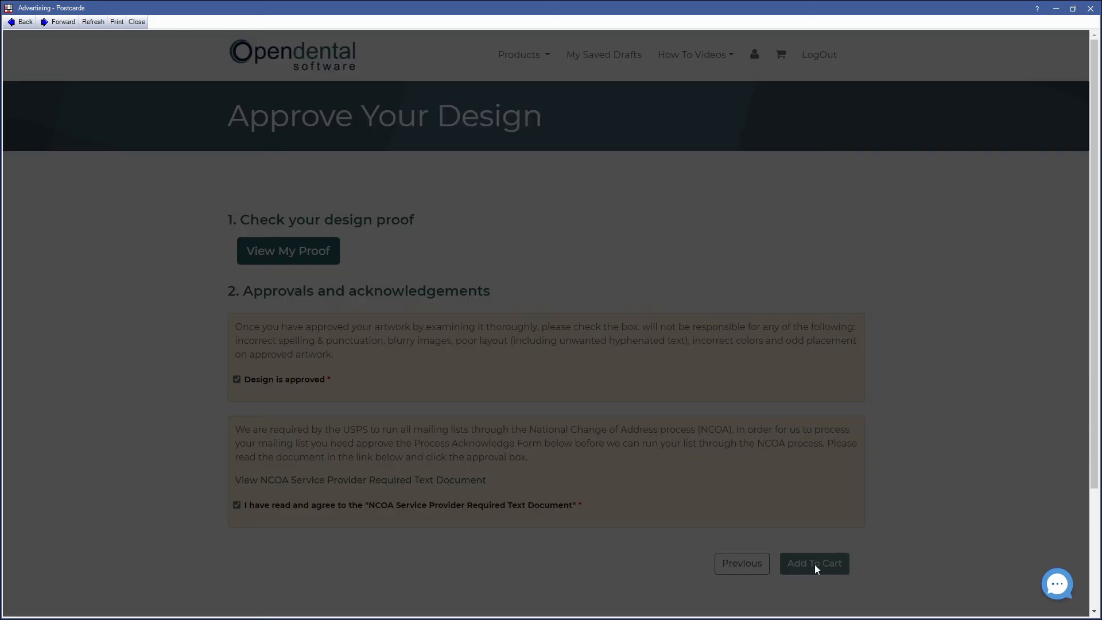